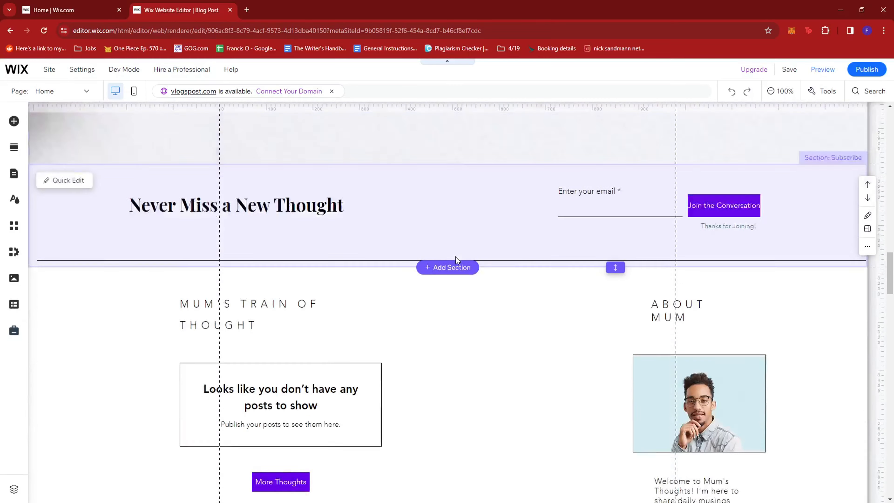
Look over the home page from the subscribe section down through the blog feed section and its sidebar
{"action": "scroll", "coordinate": [449, 256], "scroll_direction": "down", "scroll_amount": 2}
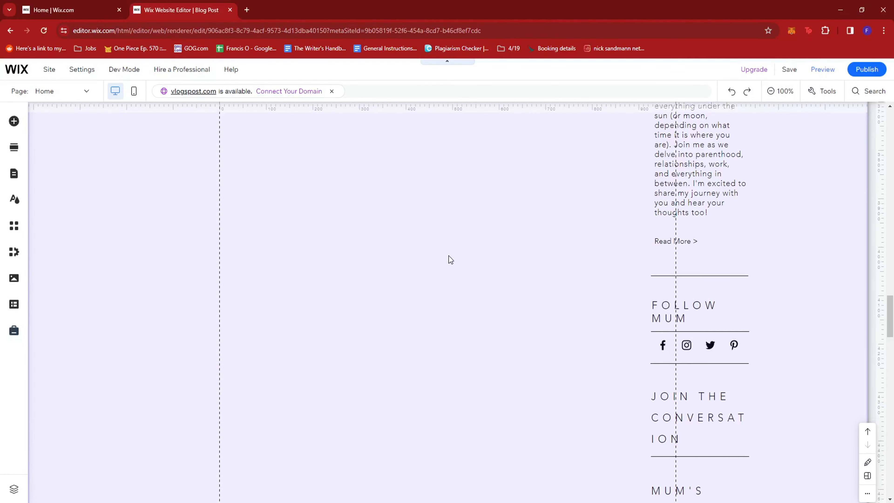
{"action": "scroll", "coordinate": [449, 256], "scroll_direction": "up", "scroll_amount": 2}
{"action": "scroll", "coordinate": [450, 255], "scroll_direction": "down", "scroll_amount": 2}
{"action": "scroll", "coordinate": [401, 265], "scroll_direction": "down", "scroll_amount": 10}
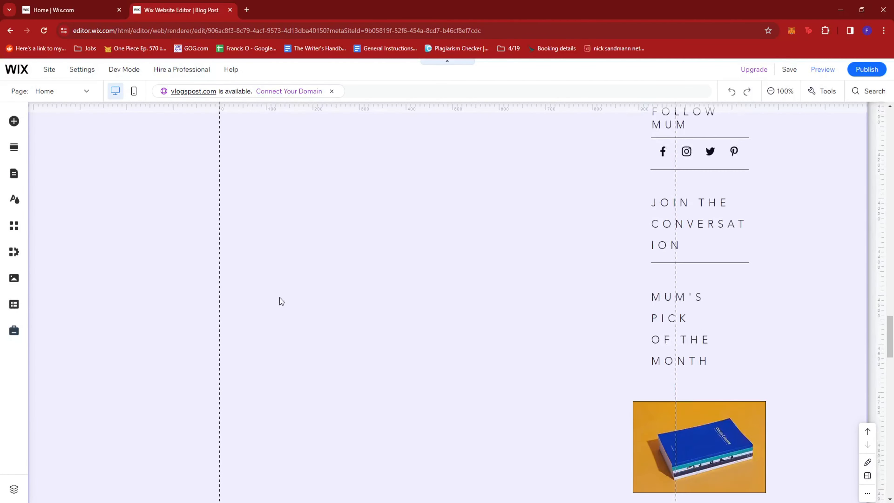
{"action": "scroll", "coordinate": [383, 282], "scroll_direction": "up", "scroll_amount": 4}
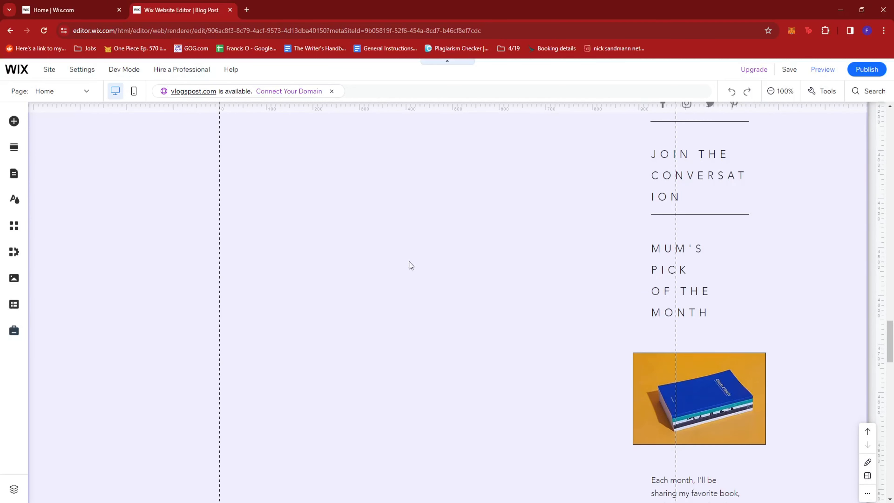
{"action": "scroll", "coordinate": [400, 270], "scroll_direction": "up", "scroll_amount": 5}
{"action": "scroll", "coordinate": [398, 267], "scroll_direction": "down", "scroll_amount": 4}
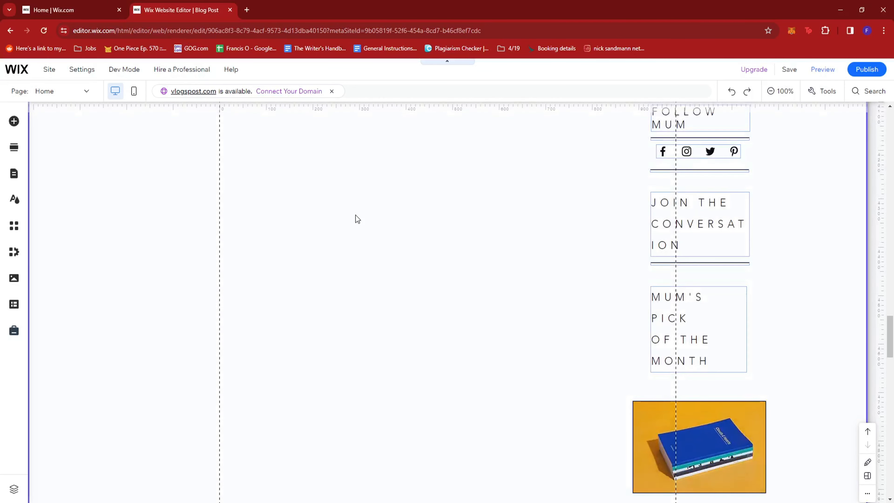
{"action": "scroll", "coordinate": [355, 215], "scroll_direction": "up", "scroll_amount": 1}
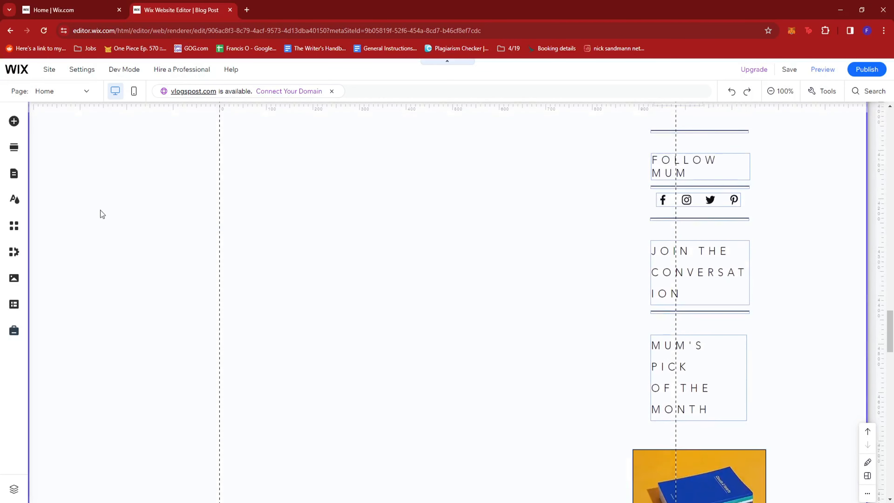
Search the Wix App Market for "wix form" and add Wix Forms & Payments to the site again
{"action": "left_click", "coordinate": [15, 227]}
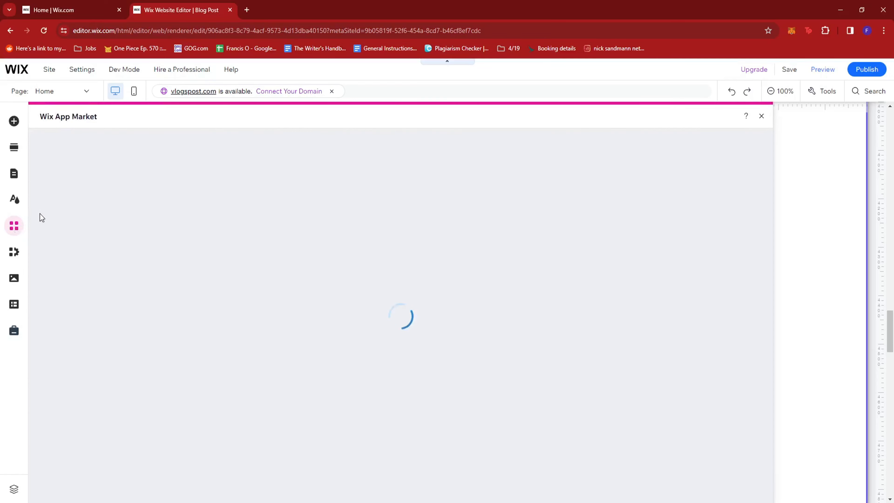
{"action": "left_click", "coordinate": [108, 147]}
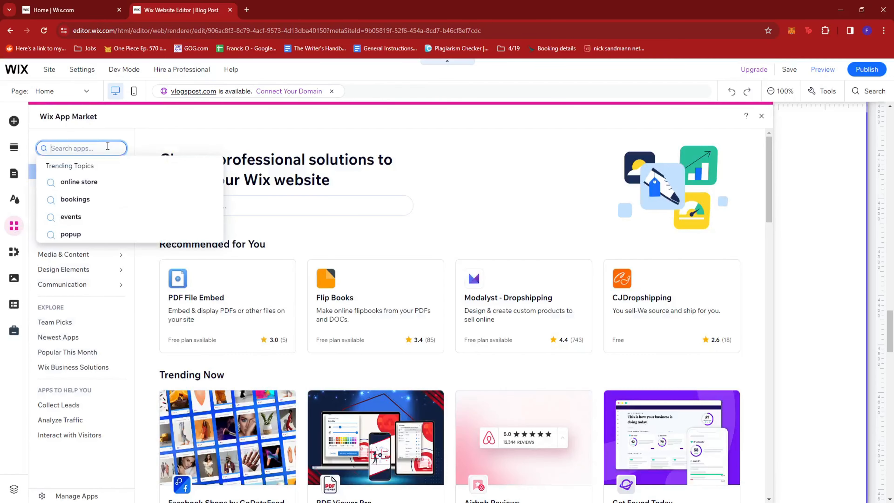
{"action": "type", "text": "wix fo"}
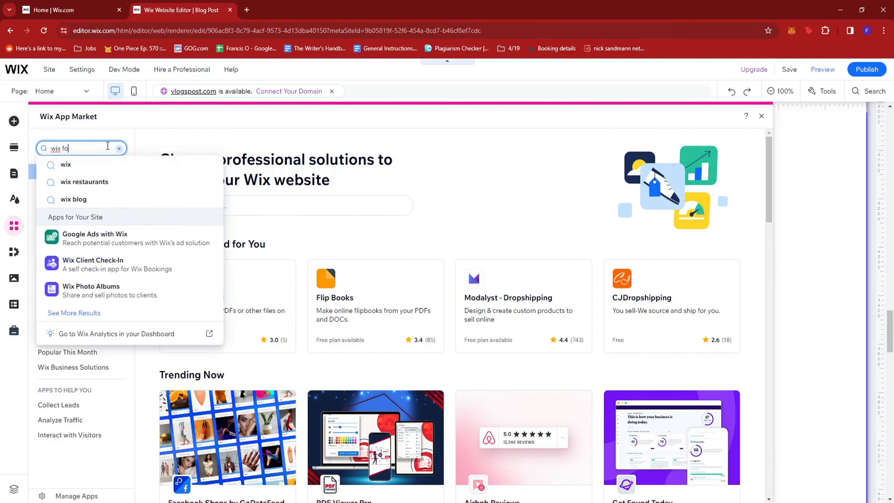
{"action": "type", "text": "rm"}
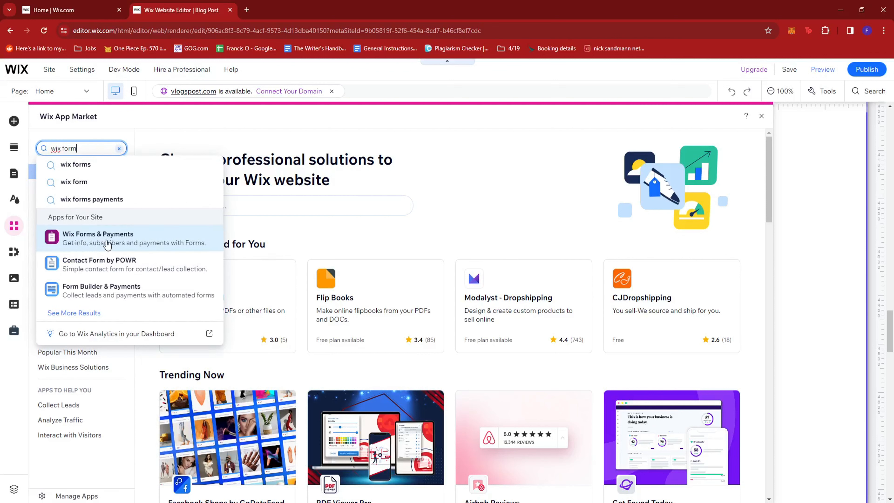
{"action": "left_click", "coordinate": [130, 245]}
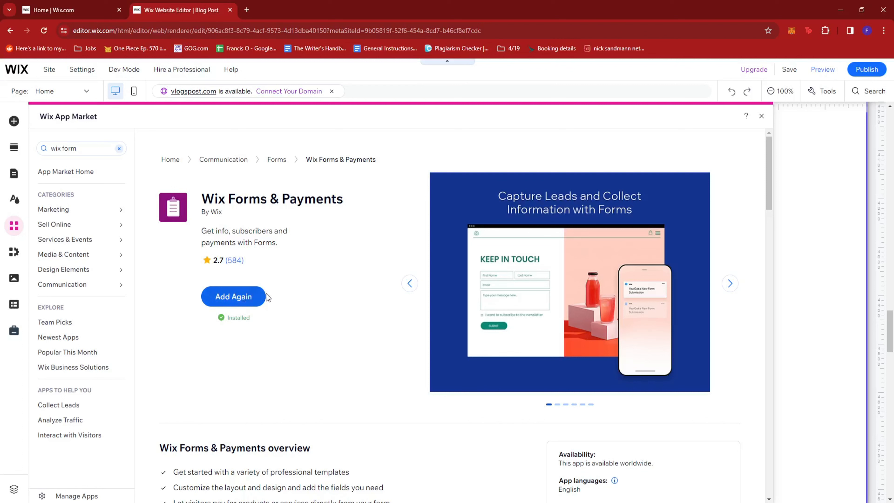
{"action": "left_click", "coordinate": [236, 298]}
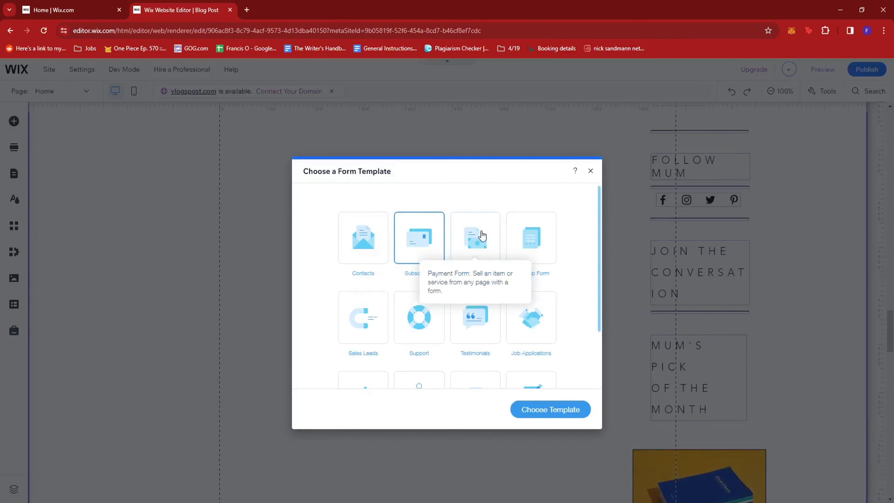
Compare the form templates and insert the Testimonials template on the home page
{"action": "left_click", "coordinate": [530, 317]}
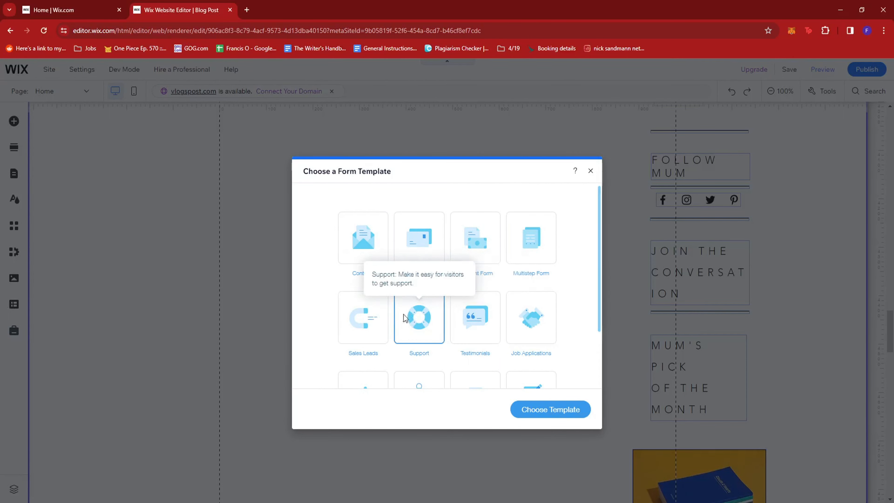
{"action": "left_click", "coordinate": [373, 327]}
{"action": "scroll", "coordinate": [473, 315], "scroll_direction": "down", "scroll_amount": 2}
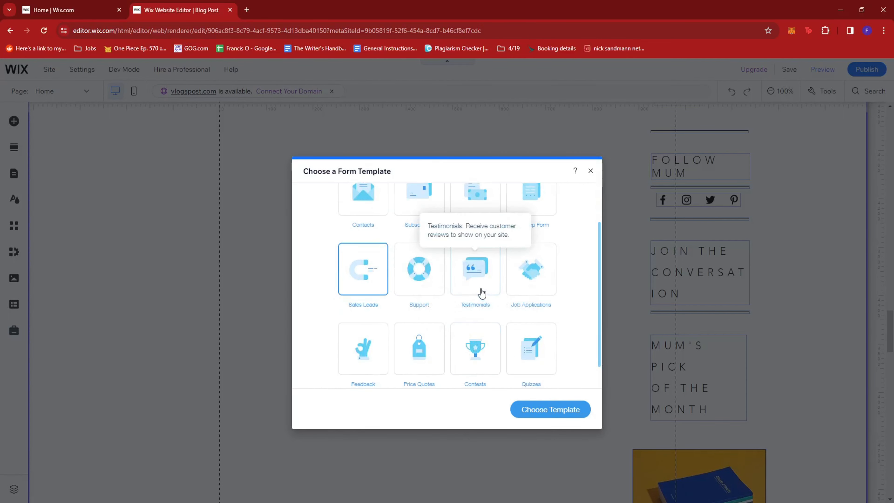
{"action": "scroll", "coordinate": [422, 290], "scroll_direction": "up", "scroll_amount": 2}
{"action": "left_click", "coordinate": [422, 248]}
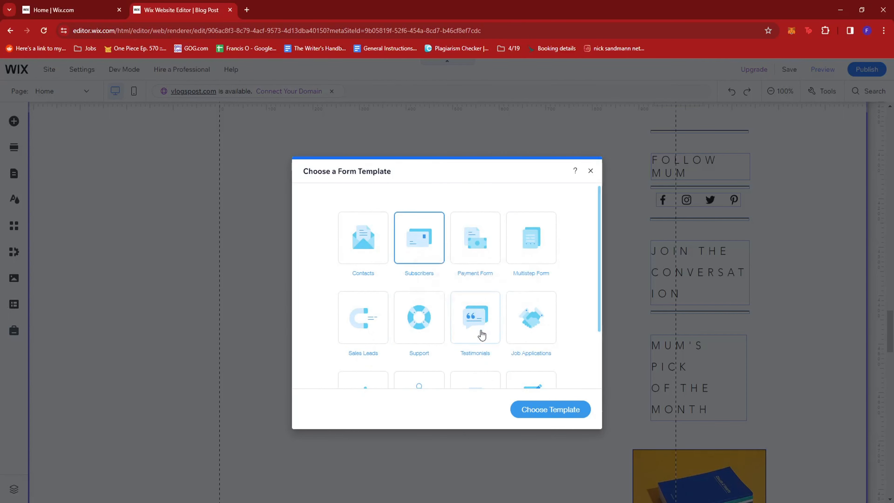
{"action": "left_click", "coordinate": [481, 320]}
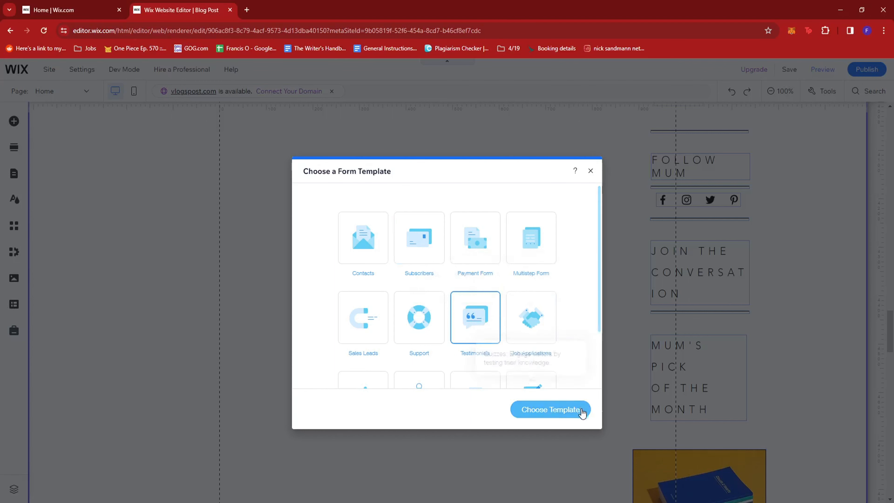
{"action": "left_click", "coordinate": [567, 410]}
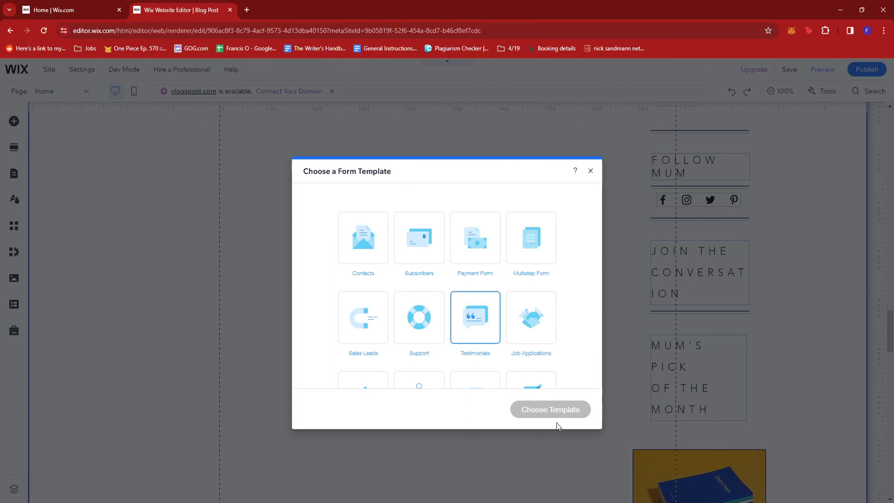
Move the Write a Review form below the More Thoughts button, with its left edge on the page's left gridline
{"action": "scroll", "coordinate": [543, 403], "scroll_direction": "up", "scroll_amount": 9}
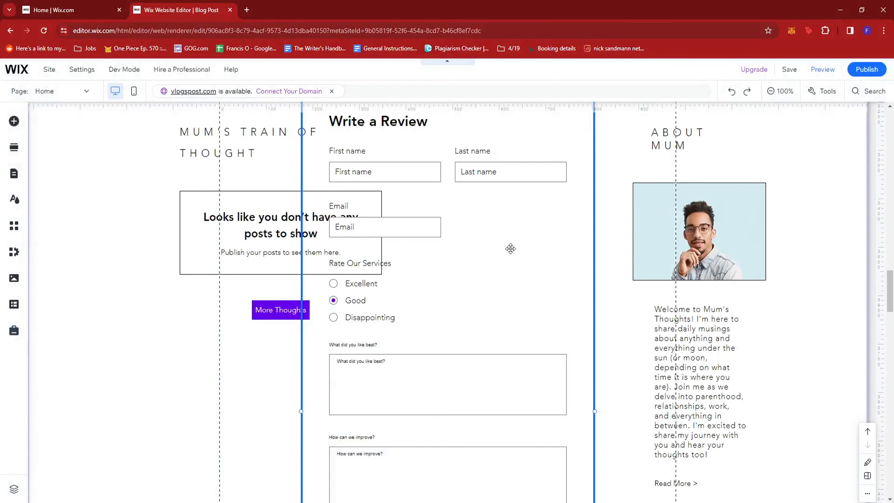
{"action": "scroll", "coordinate": [510, 249], "scroll_direction": "up", "scroll_amount": 4}
{"action": "scroll", "coordinate": [510, 376], "scroll_direction": "down", "scroll_amount": 1}
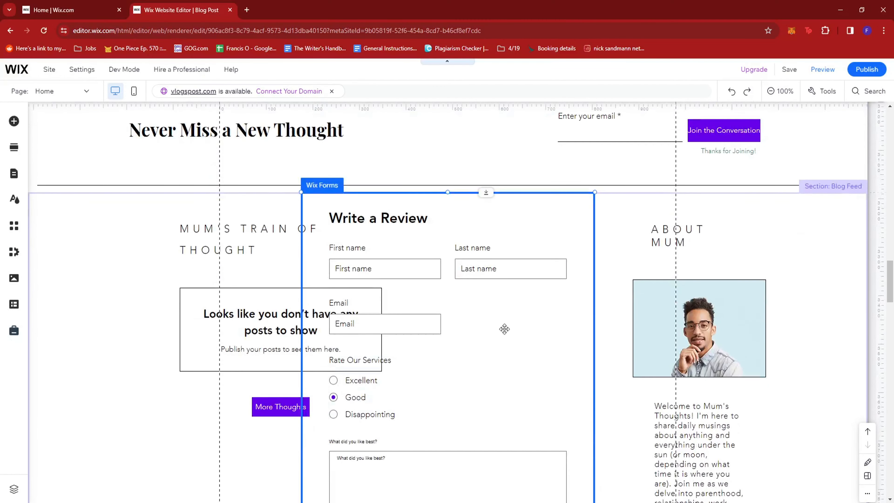
{"action": "left_click_drag", "start_coordinate": [504, 329], "coordinate": [347, 328]}
{"action": "scroll", "coordinate": [501, 385], "scroll_direction": "down", "scroll_amount": 6}
{"action": "scroll", "coordinate": [361, 310], "scroll_direction": "down", "scroll_amount": 1}
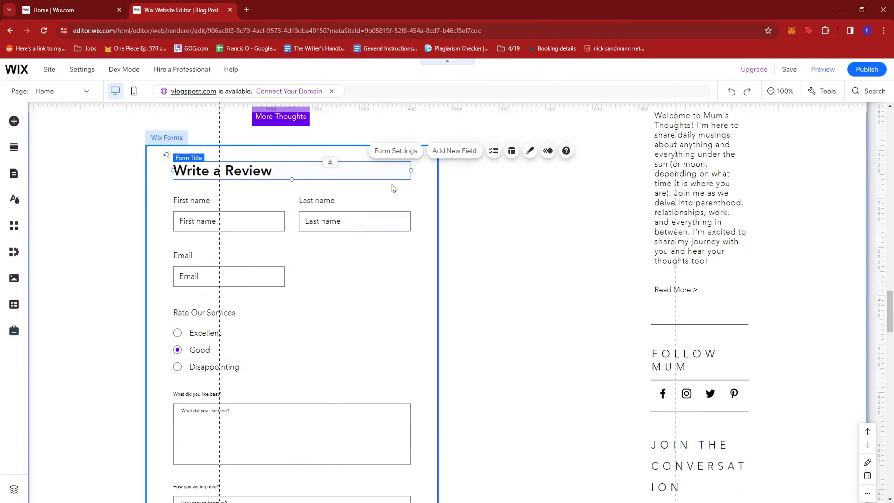
{"action": "left_click_drag", "start_coordinate": [369, 268], "coordinate": [447, 263]}
{"action": "scroll", "coordinate": [548, 257], "scroll_direction": "down", "scroll_amount": 10}
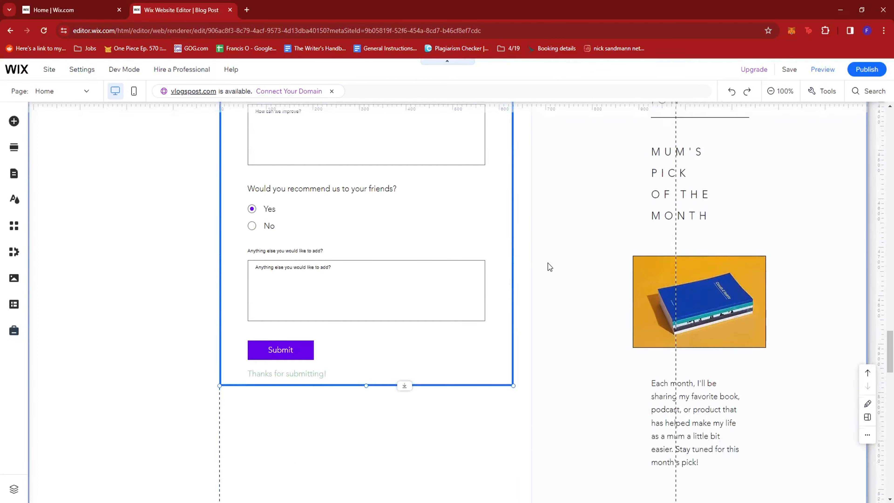
{"action": "scroll", "coordinate": [547, 263], "scroll_direction": "up", "scroll_amount": 4}
{"action": "scroll", "coordinate": [401, 247], "scroll_direction": "up", "scroll_amount": 7}
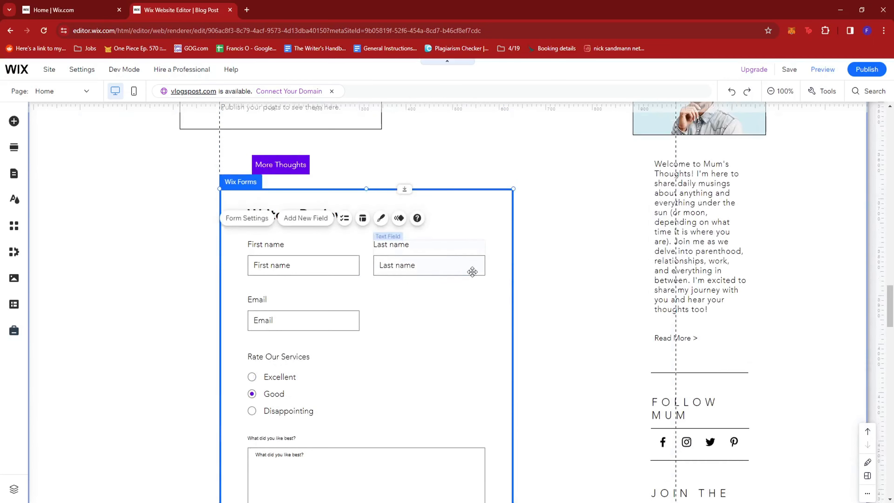
Select the Write a Review form, open its form settings and look through the general, submit message and payment options
{"action": "left_click", "coordinate": [580, 260]}
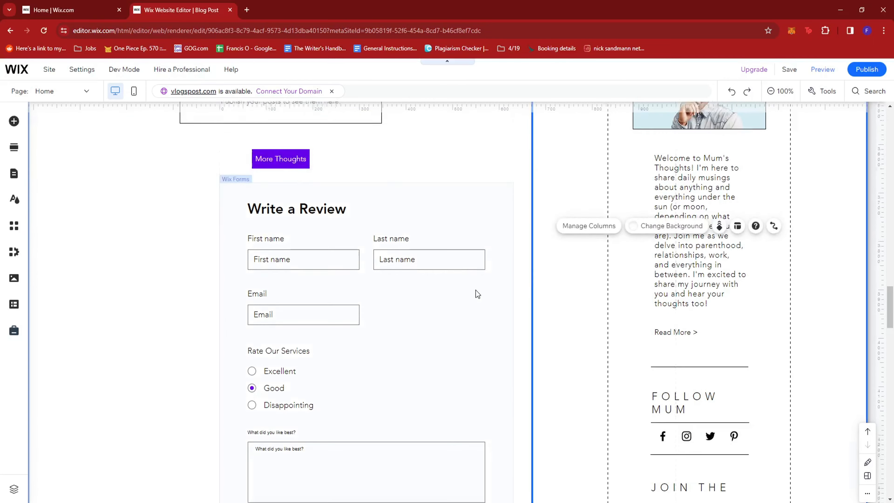
{"action": "scroll", "coordinate": [475, 290], "scroll_direction": "down", "scroll_amount": 3}
{"action": "left_click", "coordinate": [464, 259]}
{"action": "scroll", "coordinate": [464, 259], "scroll_direction": "up", "scroll_amount": 3}
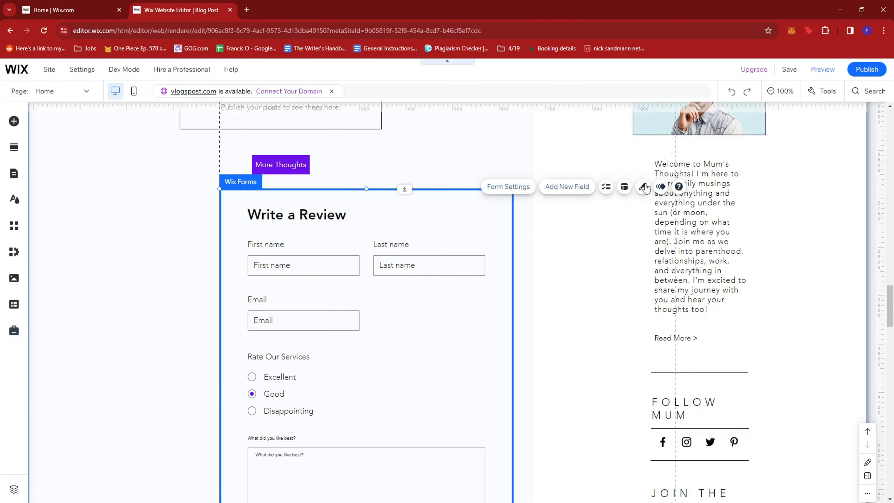
{"action": "left_click", "coordinate": [512, 187]}
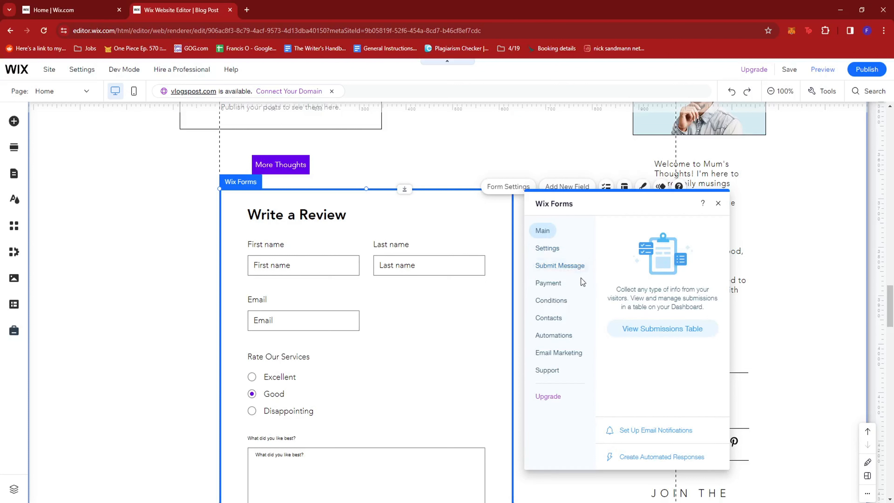
{"action": "left_click", "coordinate": [560, 252]}
{"action": "left_click", "coordinate": [559, 267]}
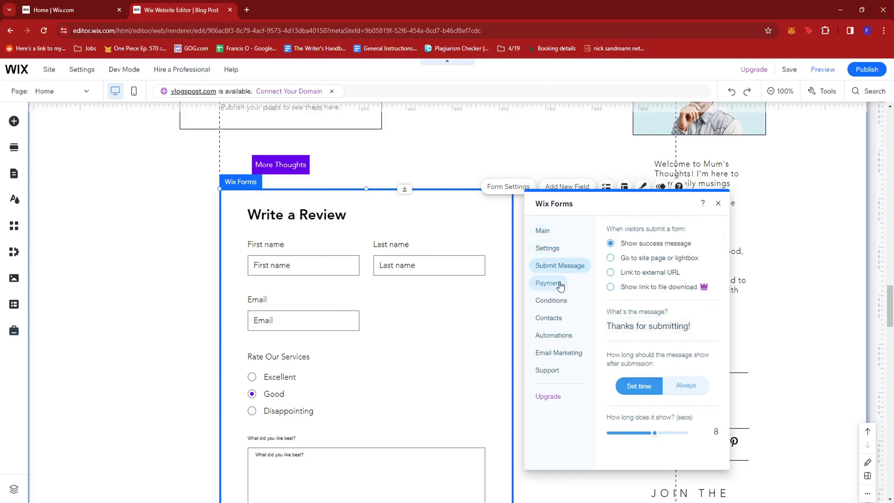
{"action": "left_click", "coordinate": [559, 283]}
View the review form's submissions table from the main form settings, and return to the editor
{"action": "left_click", "coordinate": [547, 235]}
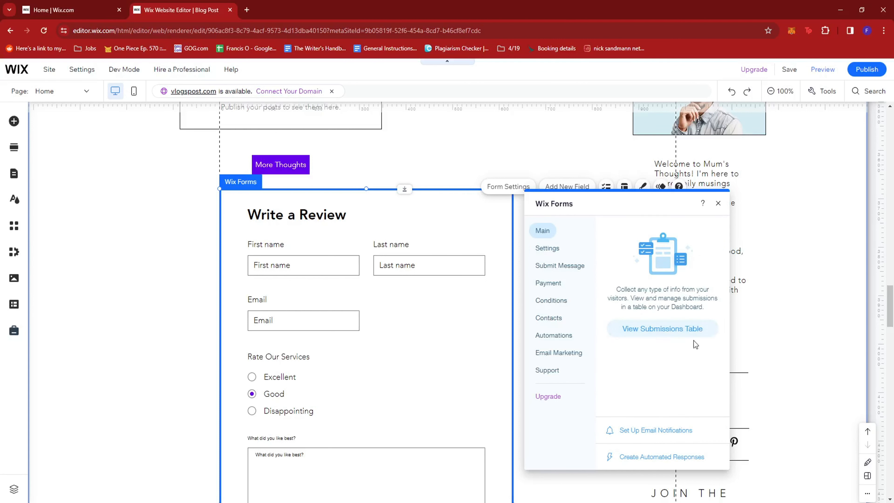
{"action": "left_click", "coordinate": [667, 336]}
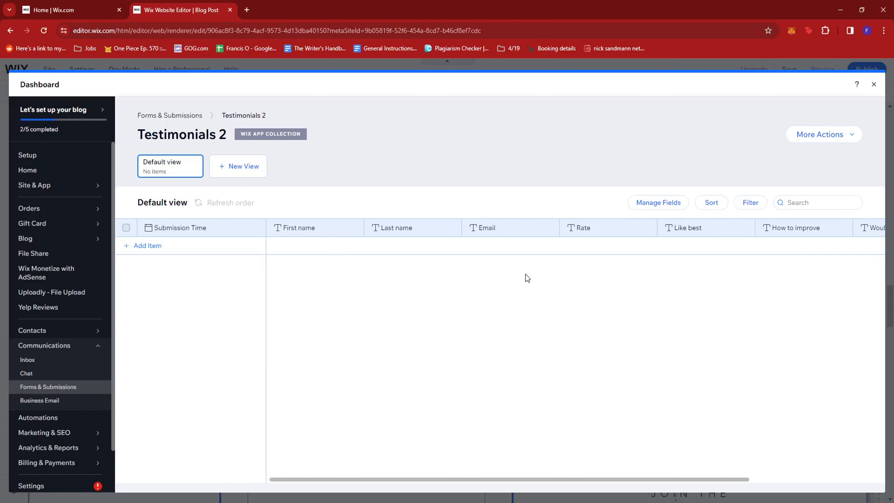
{"action": "left_click", "coordinate": [873, 85]}
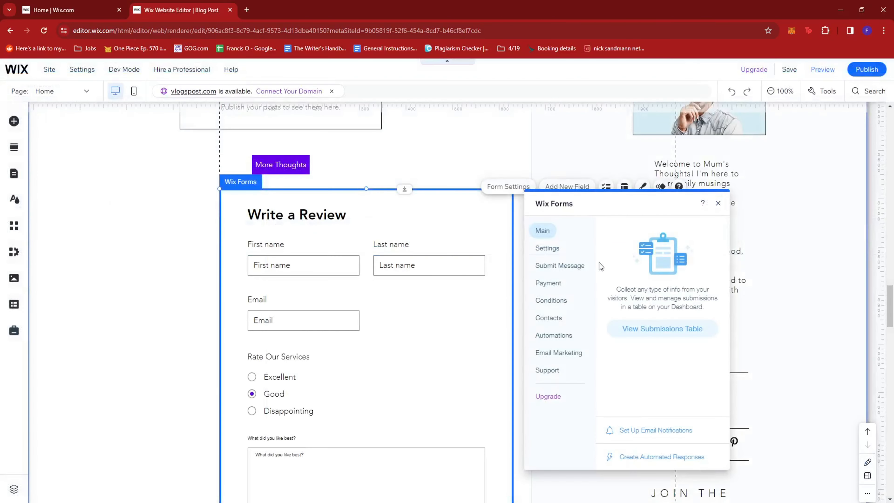
Examine the form's submission limit, email autofill, subscriber double opt-in and submit message options
{"action": "left_click", "coordinate": [549, 249]}
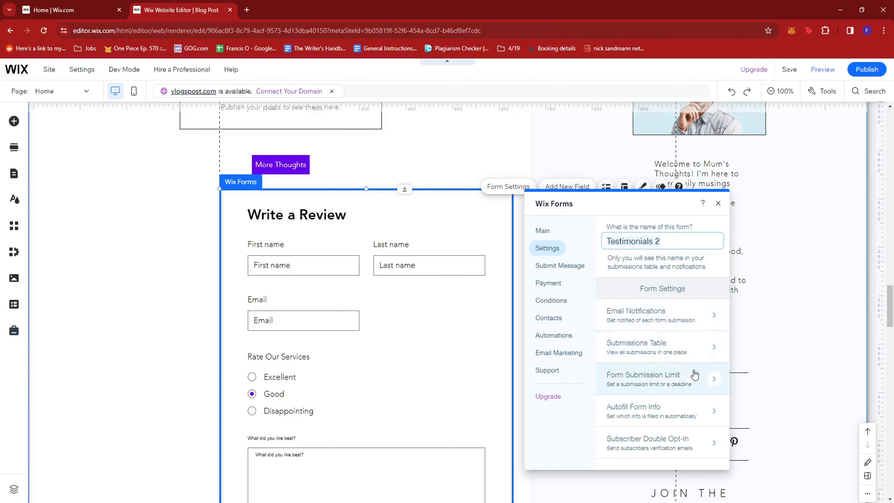
{"action": "left_click", "coordinate": [694, 384]}
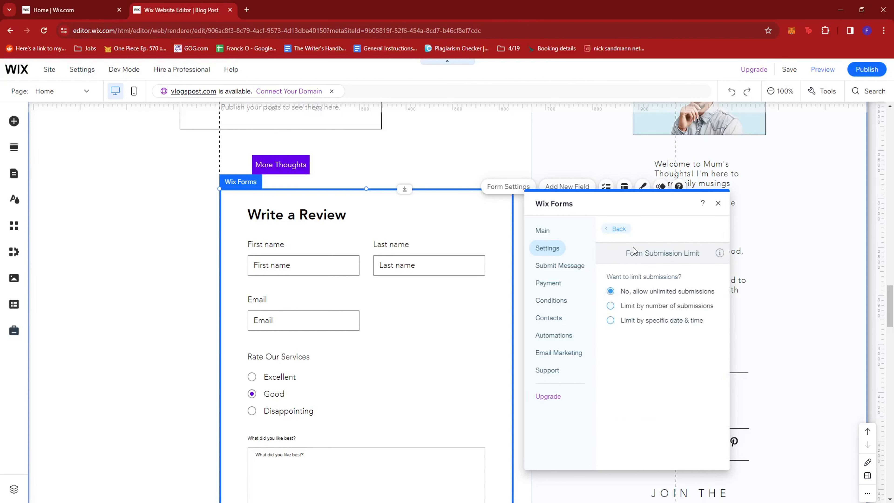
{"action": "left_click", "coordinate": [618, 229]}
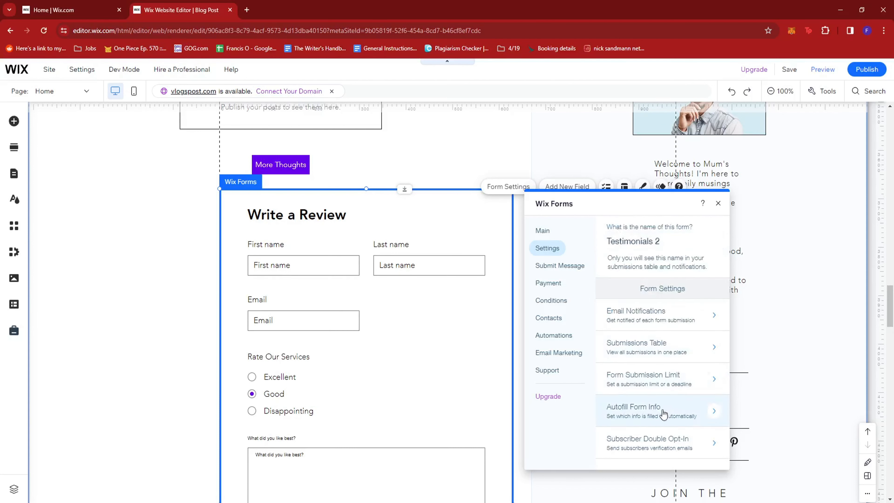
{"action": "left_click", "coordinate": [690, 420]}
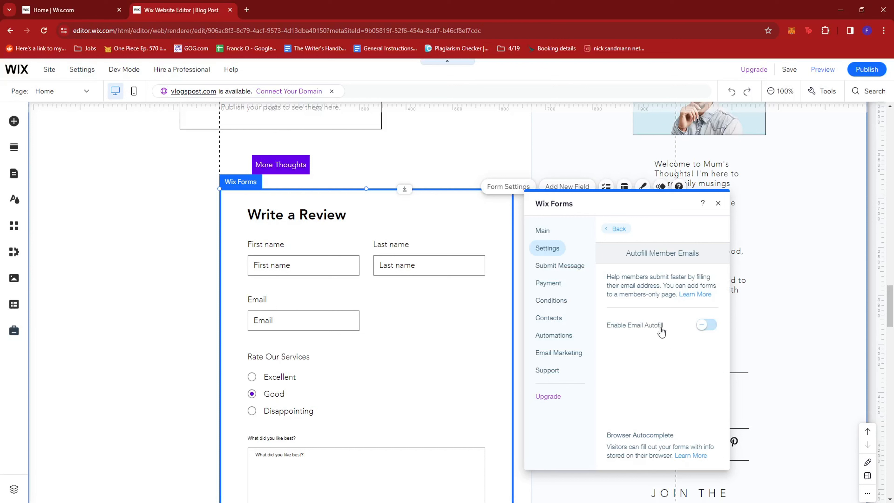
{"action": "left_click", "coordinate": [615, 229]}
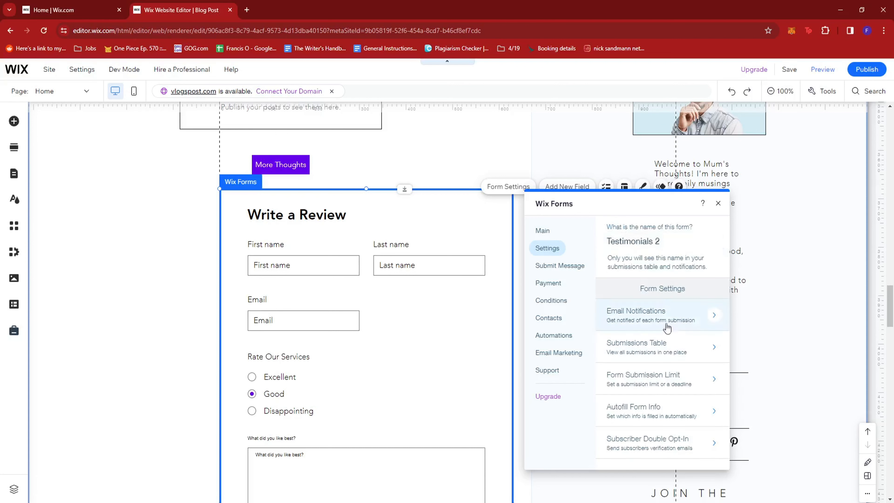
{"action": "left_click", "coordinate": [665, 446]}
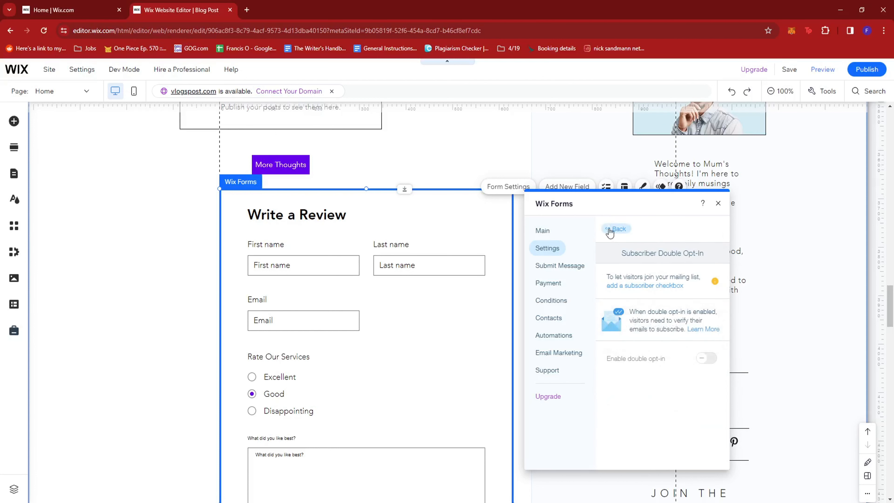
{"action": "left_click", "coordinate": [557, 271]}
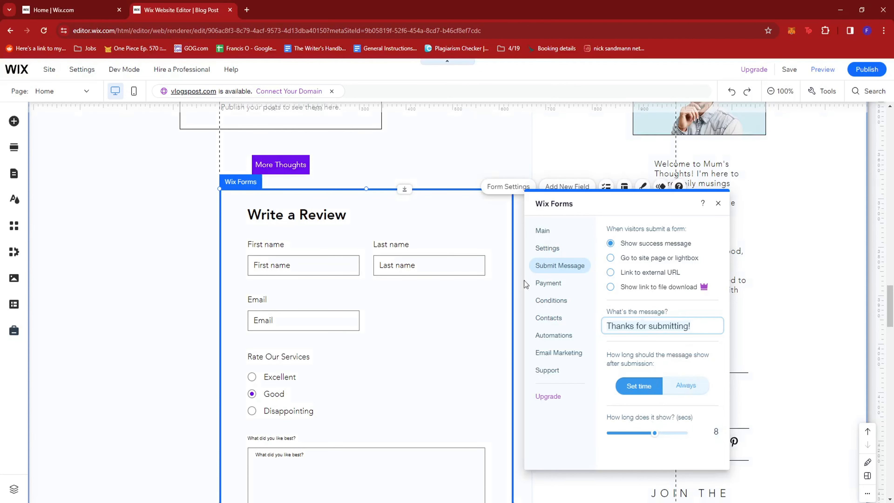
Review the form's payment options and examine the if/then settings of a new conditional rule, including its result options
{"action": "left_click", "coordinate": [544, 283]}
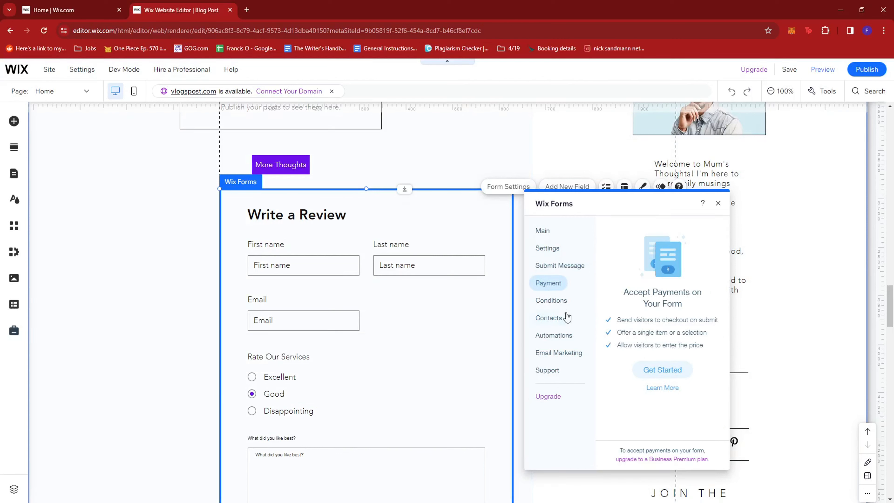
{"action": "left_click", "coordinate": [563, 302]}
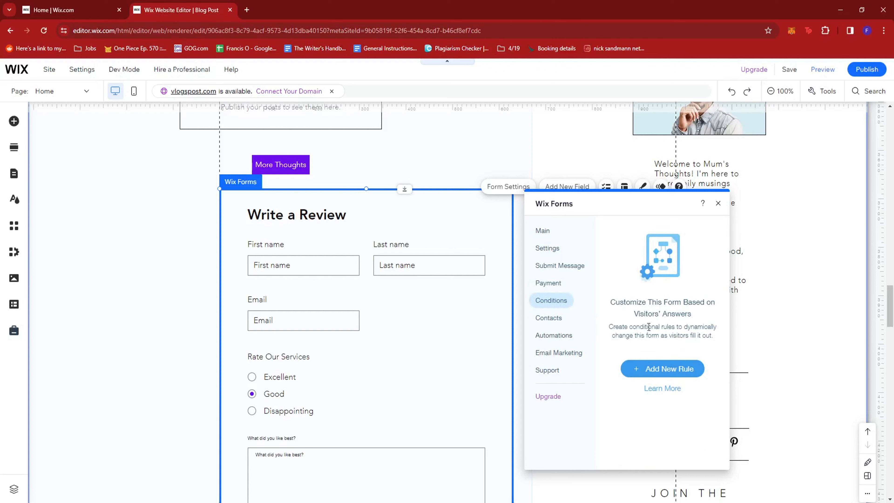
{"action": "left_click", "coordinate": [668, 370]}
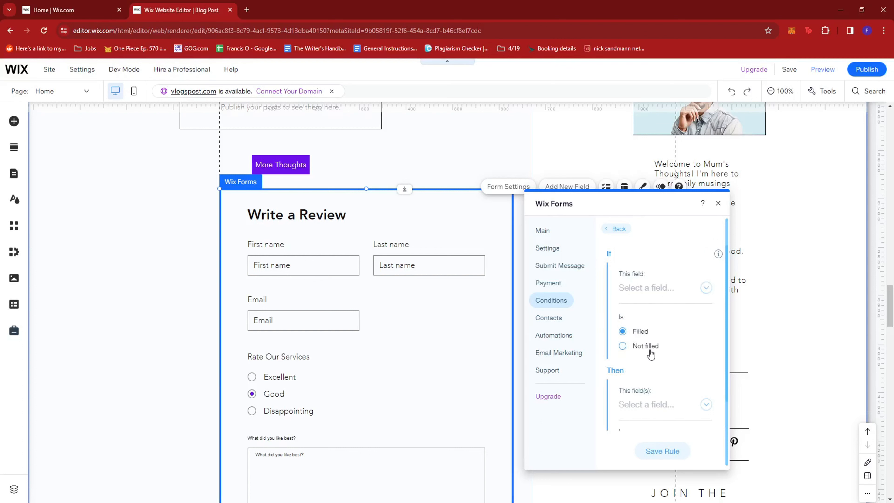
{"action": "scroll", "coordinate": [649, 352], "scroll_direction": "down", "scroll_amount": 1}
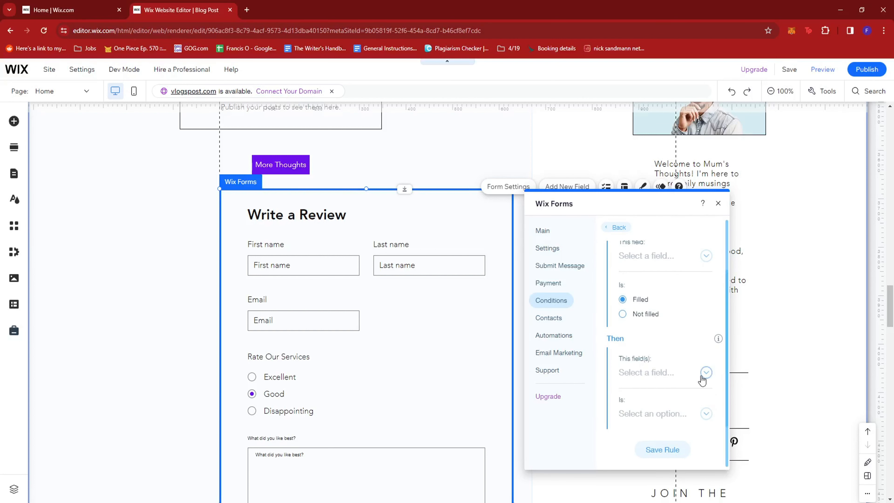
{"action": "left_click", "coordinate": [704, 414]}
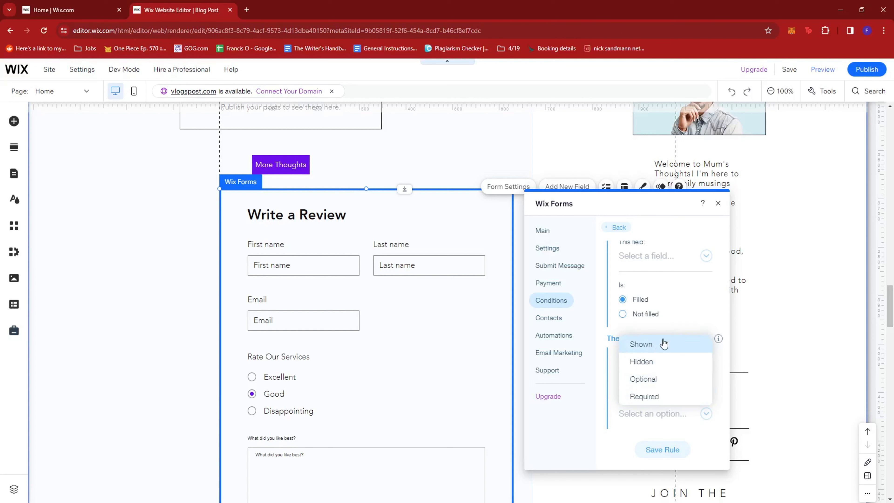
{"action": "left_click", "coordinate": [668, 220]}
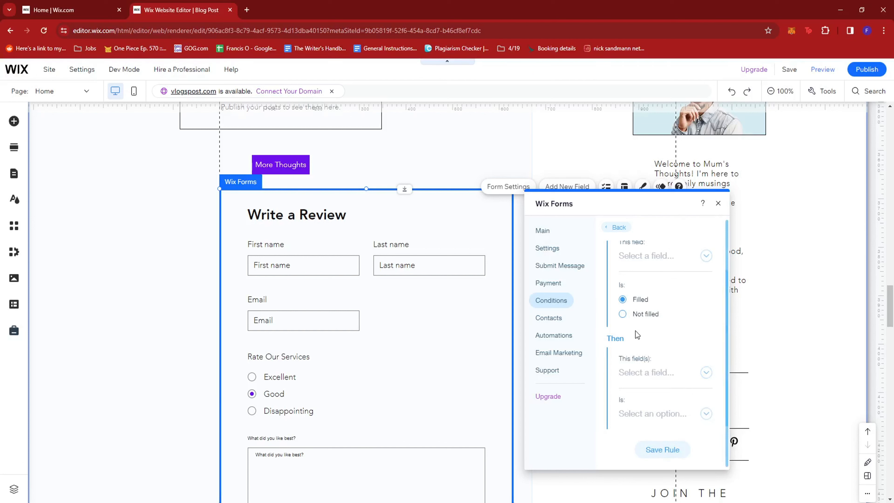
Look through the form's contacts, automations and email marketing settings, and close the form settings
{"action": "left_click", "coordinate": [550, 320]}
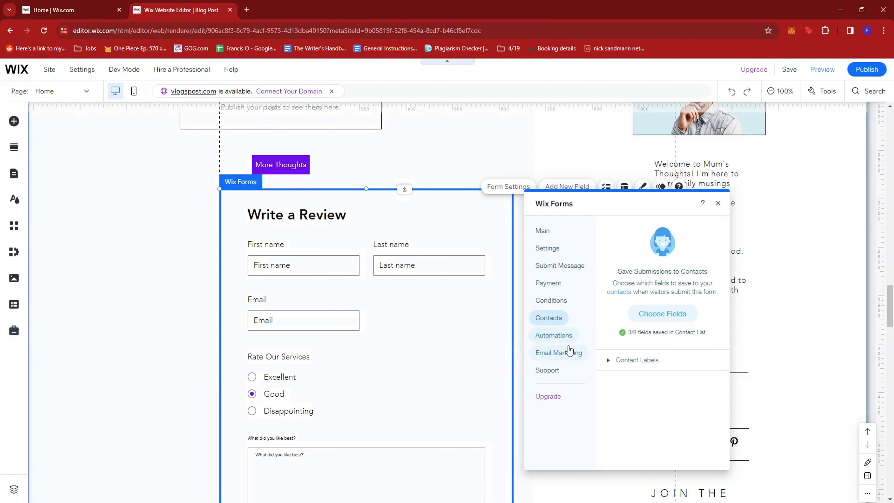
{"action": "left_click", "coordinate": [565, 339]}
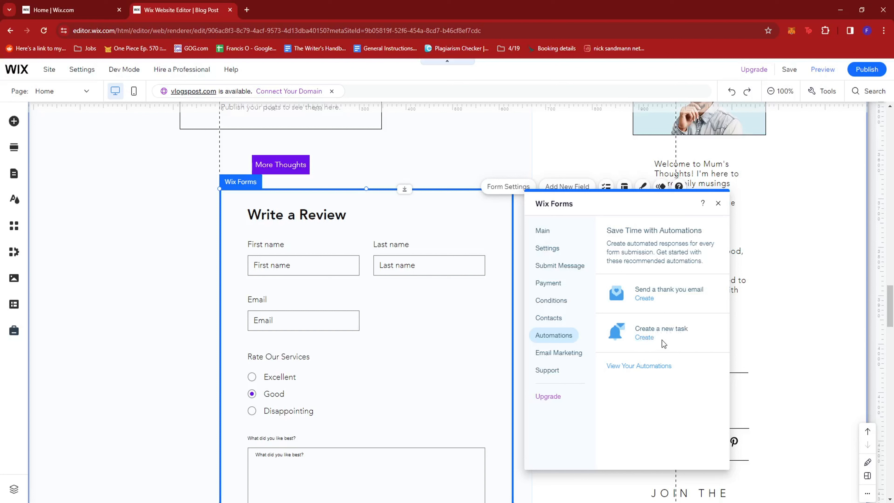
{"action": "left_click", "coordinate": [563, 353]}
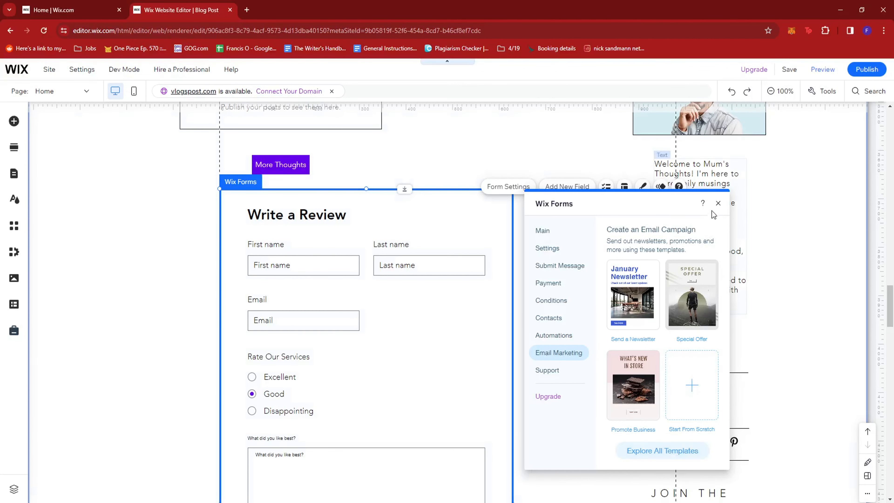
{"action": "left_click", "coordinate": [718, 203]}
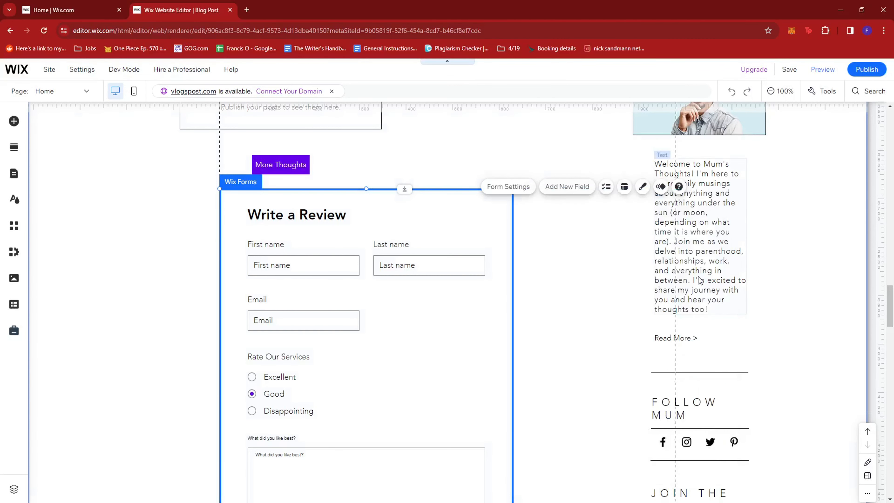
Open the options for adding a new form field and examine the available contact fields
{"action": "left_click", "coordinate": [572, 192]}
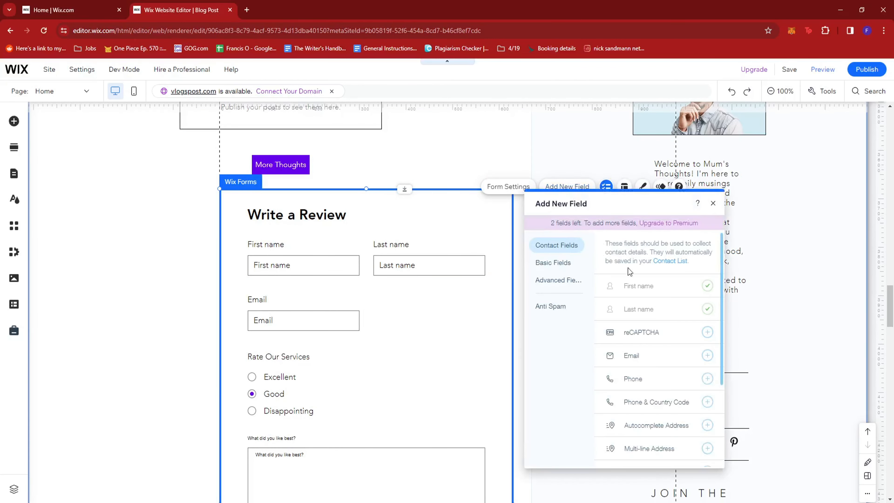
{"action": "scroll", "coordinate": [660, 295], "scroll_direction": "down", "scroll_amount": 3}
{"action": "scroll", "coordinate": [694, 305], "scroll_direction": "up", "scroll_amount": 3}
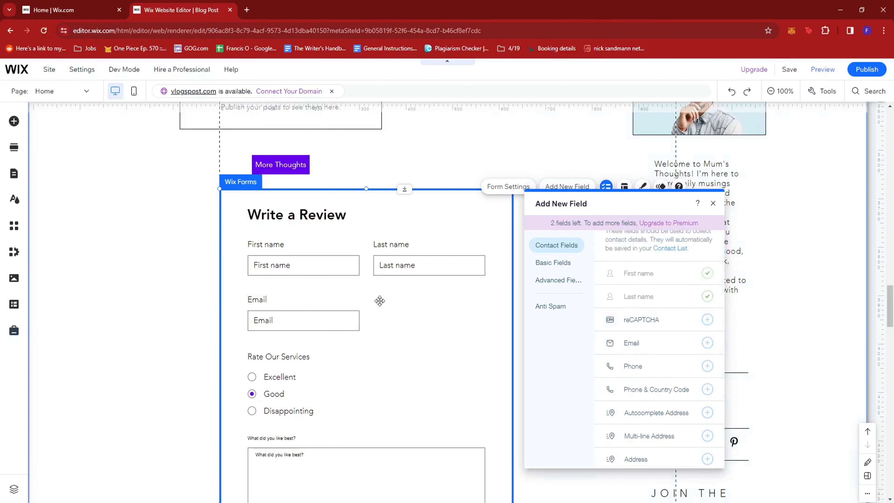
{"action": "scroll", "coordinate": [379, 301], "scroll_direction": "down", "scroll_amount": 3}
{"action": "scroll", "coordinate": [381, 314], "scroll_direction": "down", "scroll_amount": 4}
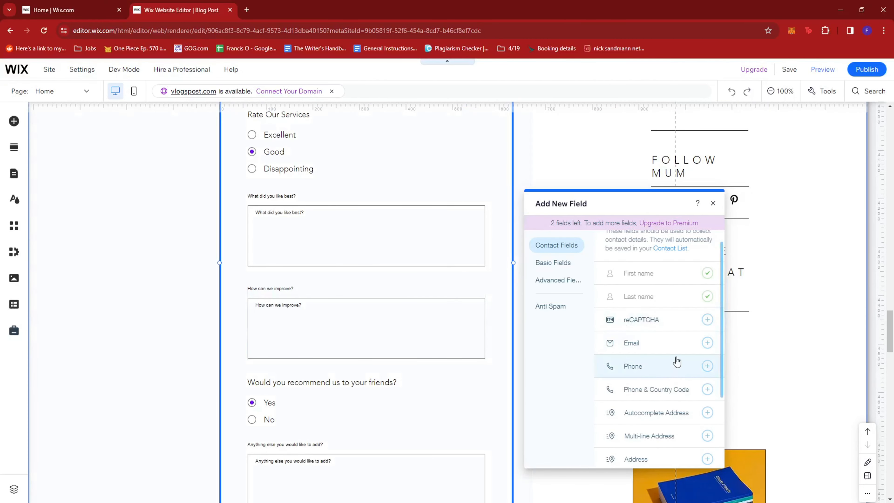
{"action": "scroll", "coordinate": [673, 361], "scroll_direction": "down", "scroll_amount": 2}
{"action": "scroll", "coordinate": [665, 339], "scroll_direction": "up", "scroll_amount": 1}
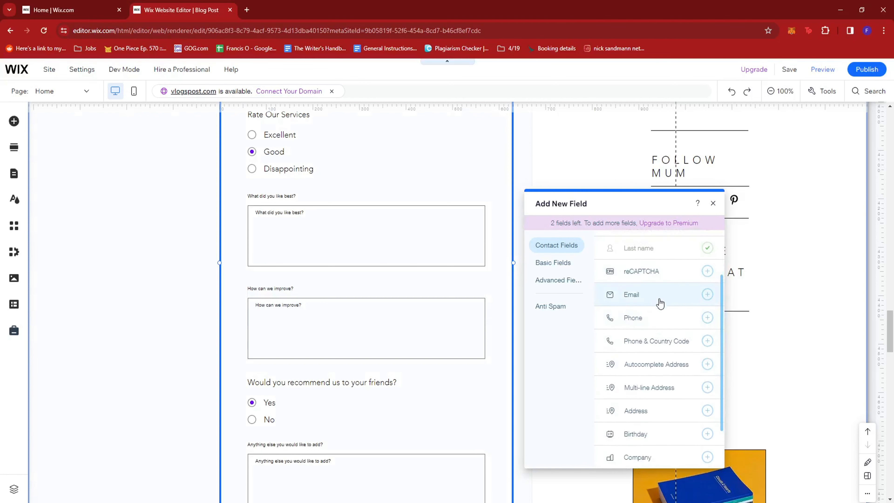
{"action": "scroll", "coordinate": [668, 359], "scroll_direction": "down", "scroll_amount": 1}
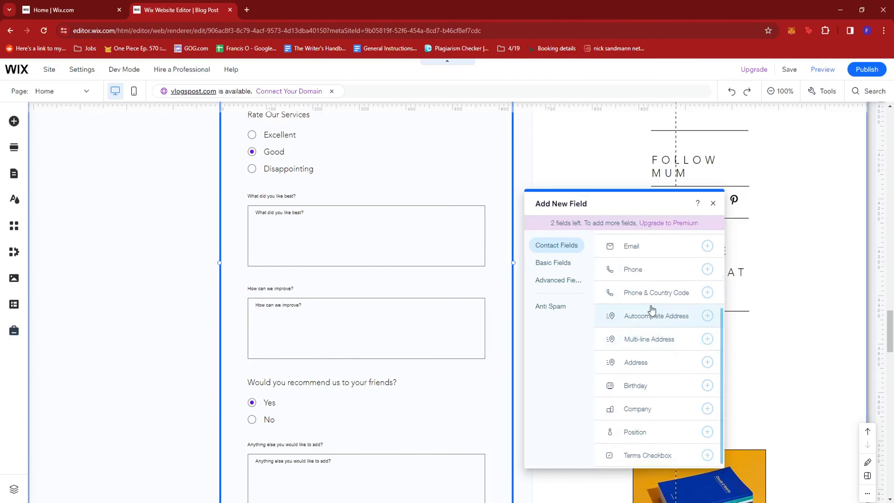
{"action": "scroll", "coordinate": [643, 365], "scroll_direction": "up", "scroll_amount": 2}
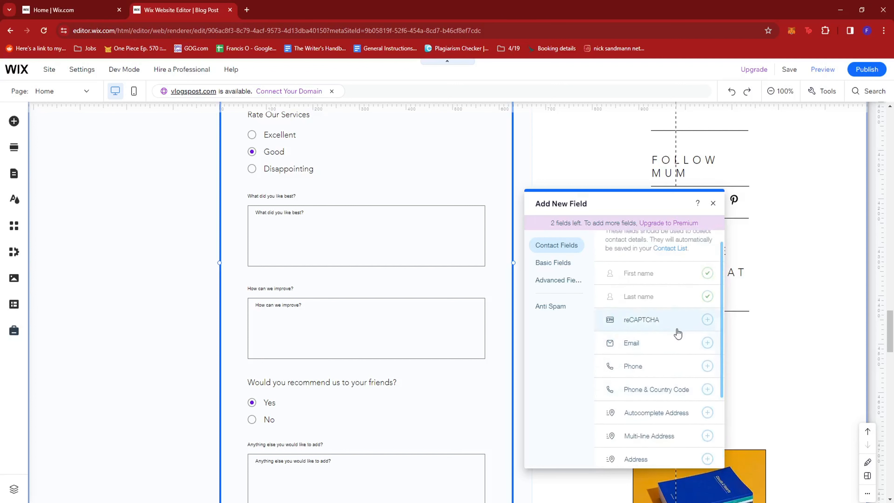
Look through the basic, advanced and anti-spam field categories, and close the new field options without adding any
{"action": "left_click", "coordinate": [560, 265]}
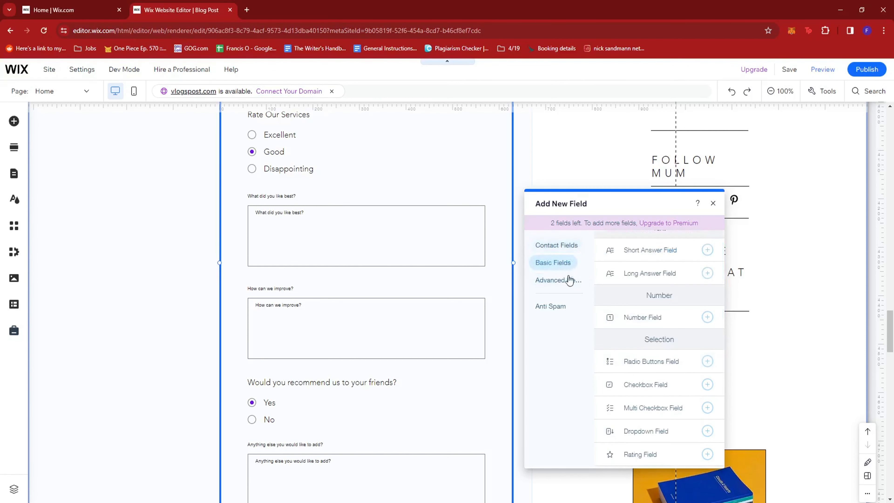
{"action": "scroll", "coordinate": [651, 304], "scroll_direction": "down", "scroll_amount": 2}
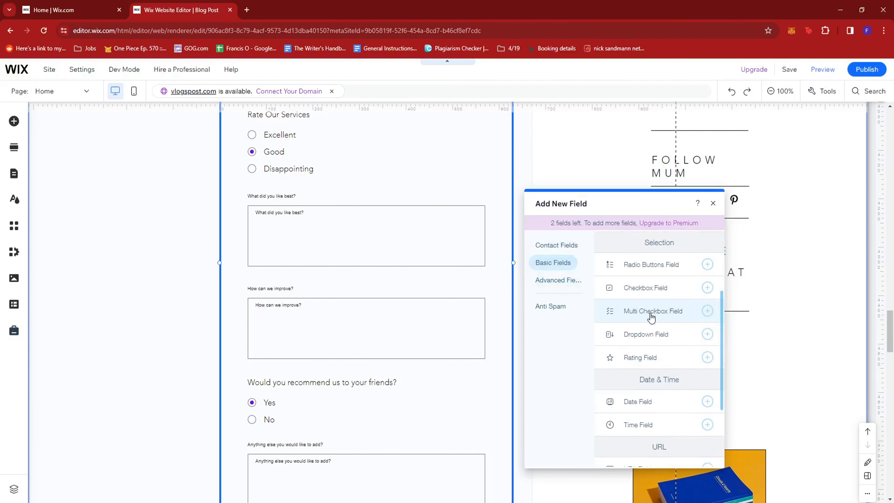
{"action": "scroll", "coordinate": [648, 318], "scroll_direction": "up", "scroll_amount": 2}
{"action": "left_click", "coordinate": [561, 283]}
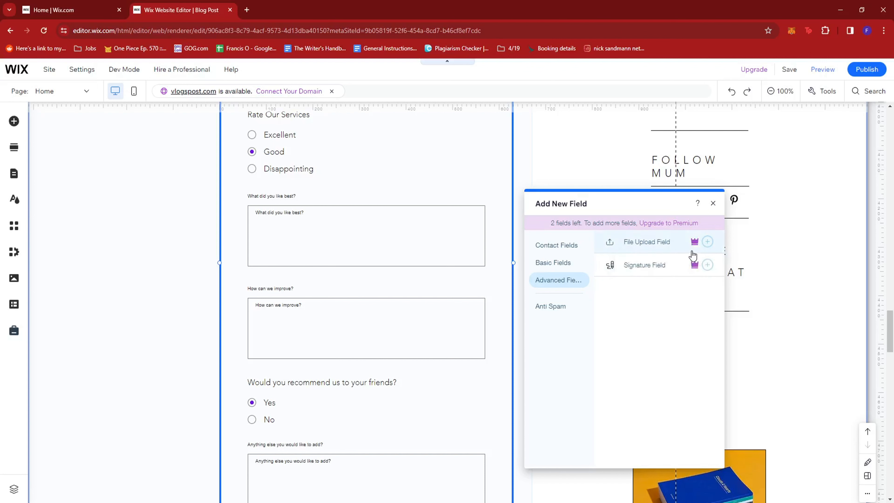
{"action": "left_click", "coordinate": [552, 305]}
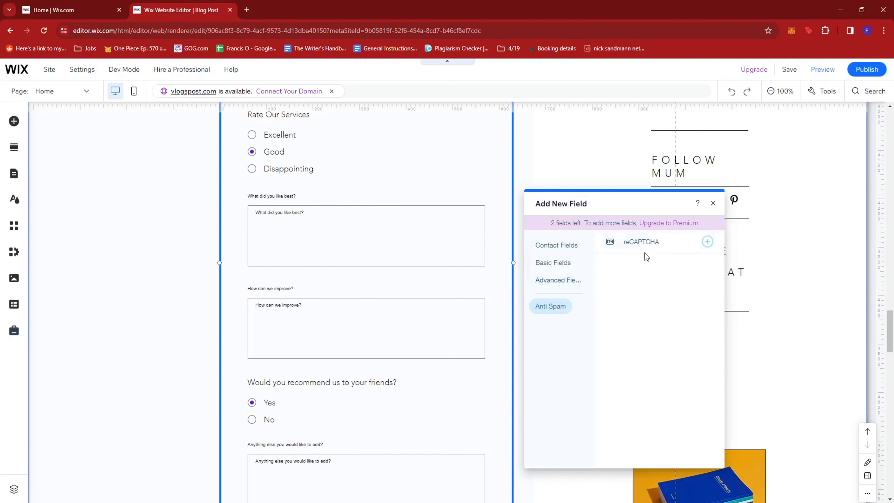
{"action": "left_click", "coordinate": [553, 263]}
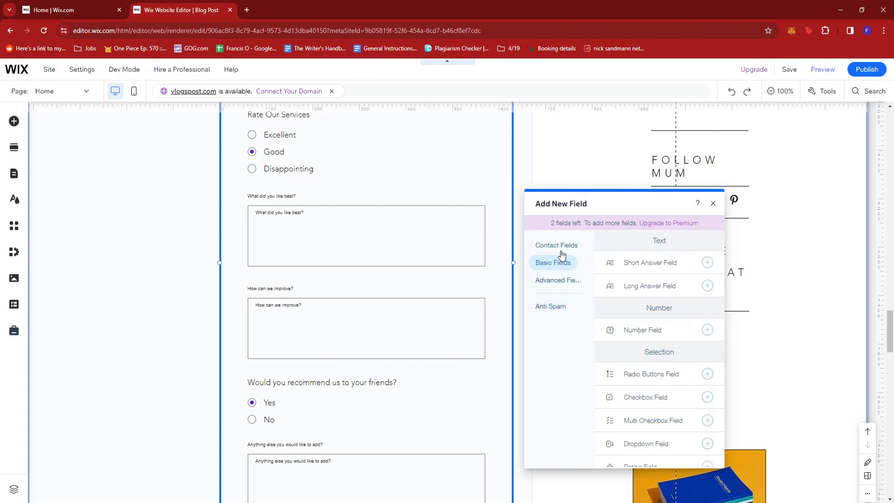
{"action": "left_click", "coordinate": [556, 245]}
{"action": "left_click", "coordinate": [558, 280]}
{"action": "left_click", "coordinate": [557, 310]}
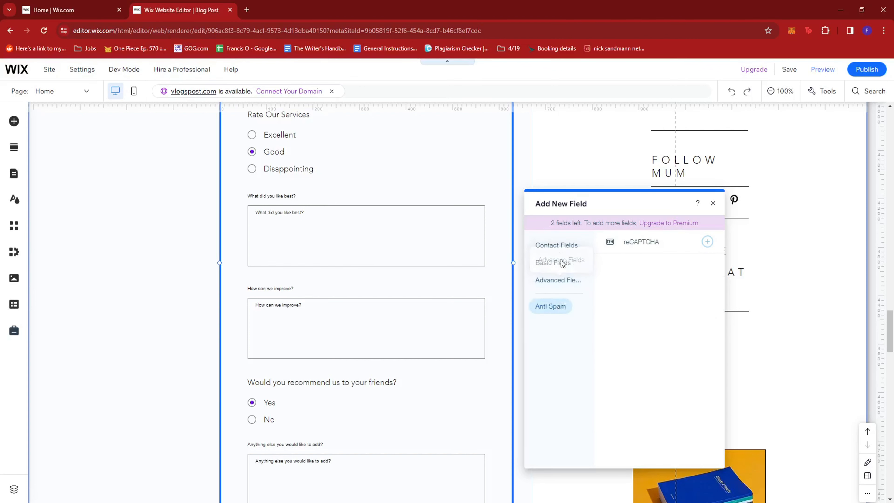
{"action": "left_click", "coordinate": [559, 247]}
{"action": "left_click", "coordinate": [713, 203]}
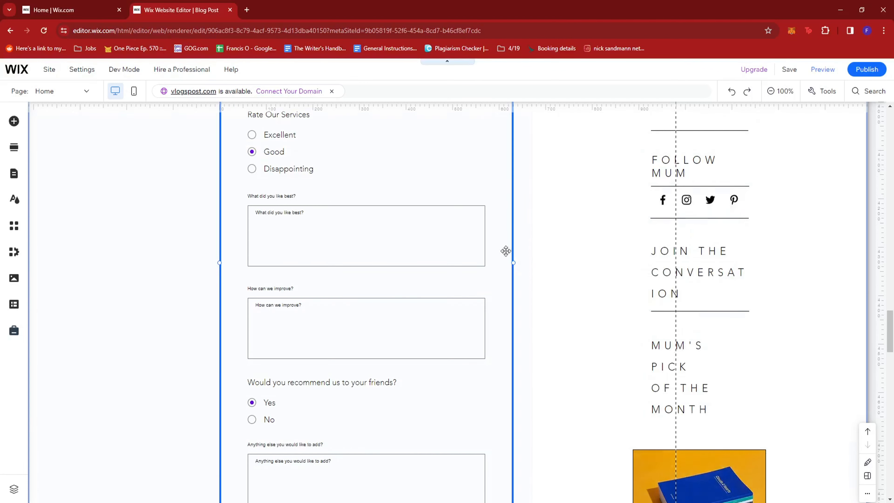
Open the Write a Review form's layout settings and examine the text alignment, padding, column and spacing options
{"action": "scroll", "coordinate": [522, 262], "scroll_direction": "up", "scroll_amount": 7}
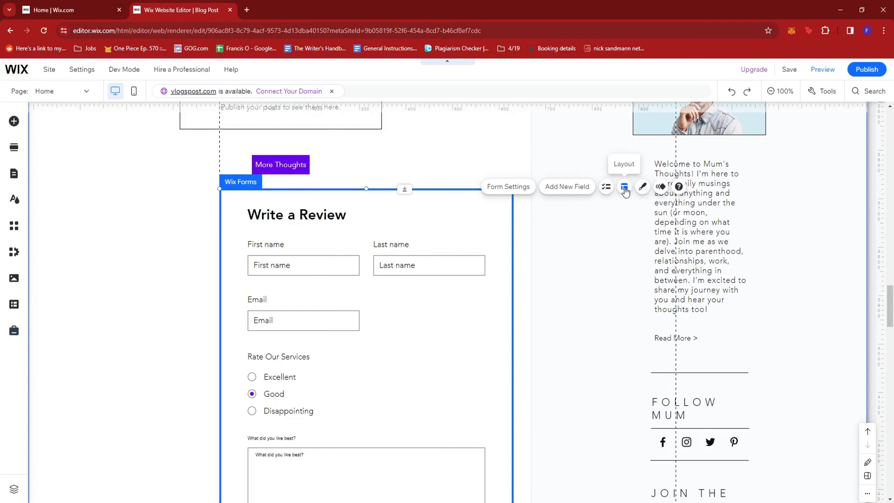
{"action": "left_click", "coordinate": [604, 188]}
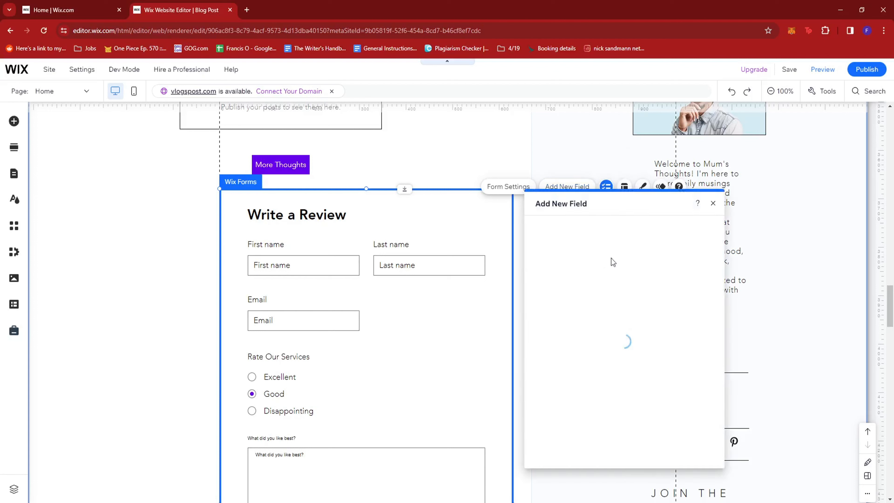
{"action": "left_click", "coordinate": [712, 202]}
{"action": "left_click", "coordinate": [625, 188]}
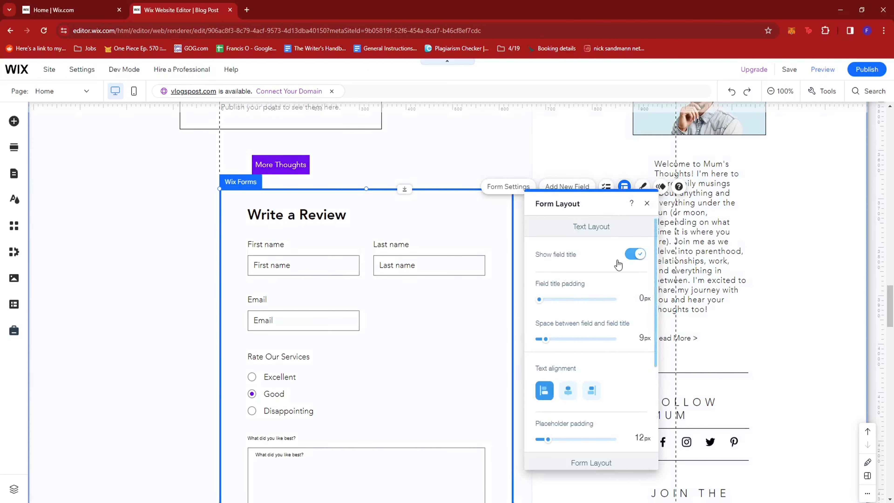
{"action": "scroll", "coordinate": [626, 285], "scroll_direction": "down", "scroll_amount": 2}
{"action": "scroll", "coordinate": [602, 271], "scroll_direction": "down", "scroll_amount": 4}
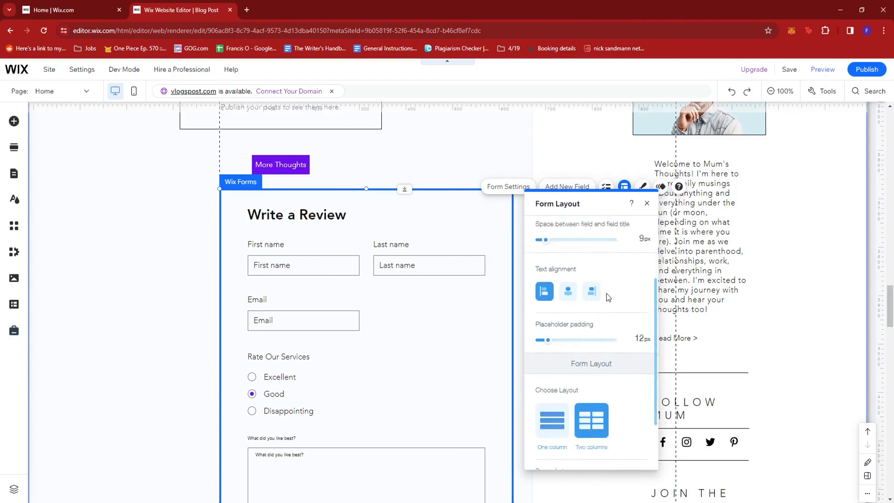
{"action": "scroll", "coordinate": [613, 268], "scroll_direction": "down", "scroll_amount": 1}
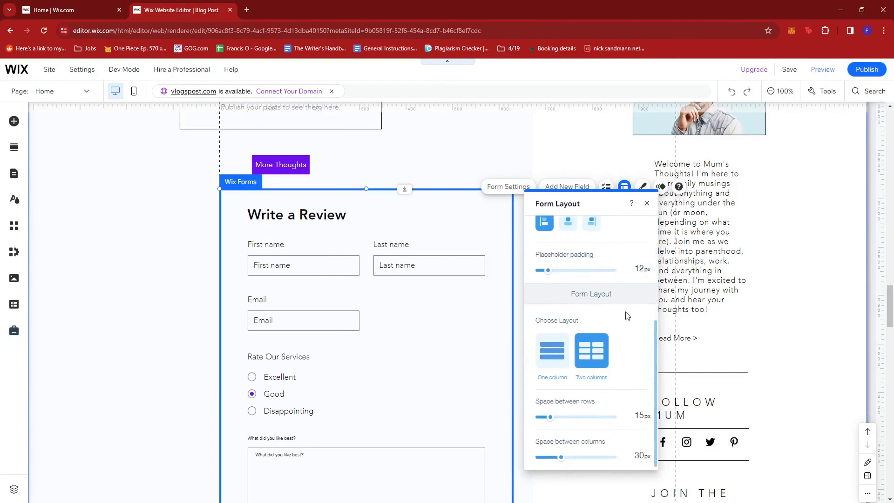
Try the one-column layout on the form, return it to two columns and close the layout settings
{"action": "left_click", "coordinate": [545, 354]}
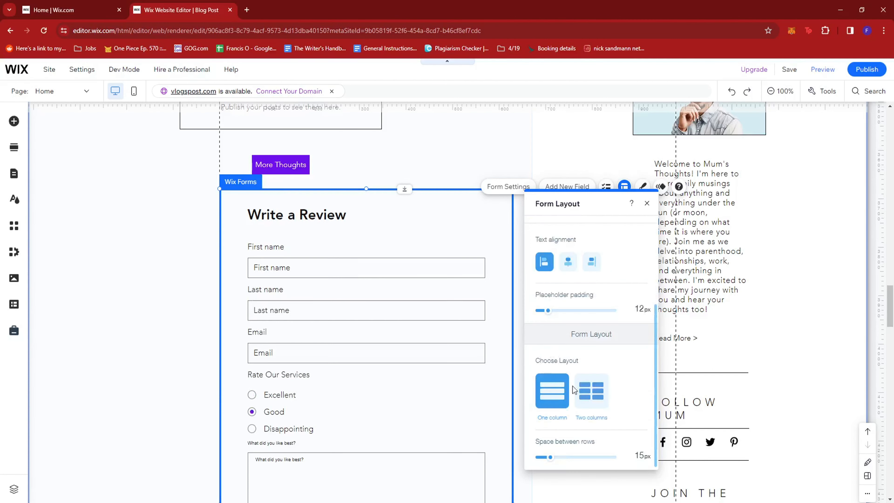
{"action": "left_click", "coordinate": [587, 395]}
{"action": "left_click", "coordinate": [563, 352]}
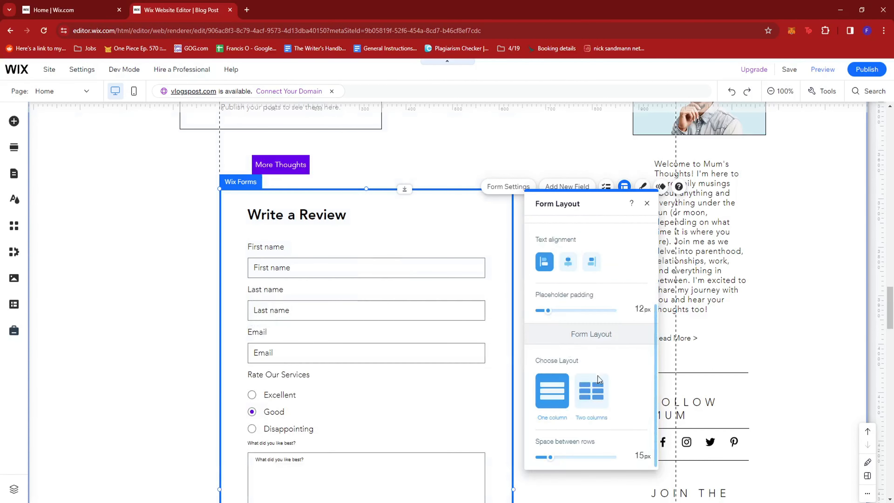
{"action": "left_click", "coordinate": [597, 387]}
{"action": "scroll", "coordinate": [603, 297], "scroll_direction": "up", "scroll_amount": 4}
{"action": "scroll", "coordinate": [604, 298], "scroll_direction": "up", "scroll_amount": 2}
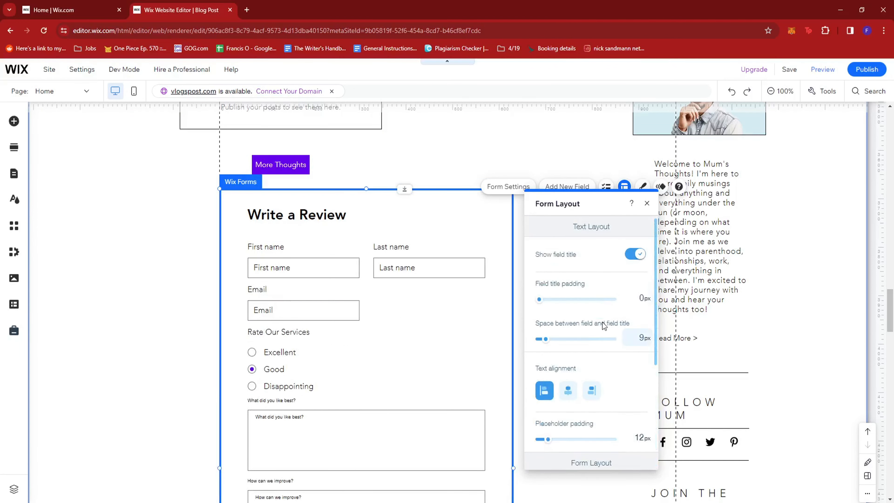
{"action": "left_click", "coordinate": [647, 203]}
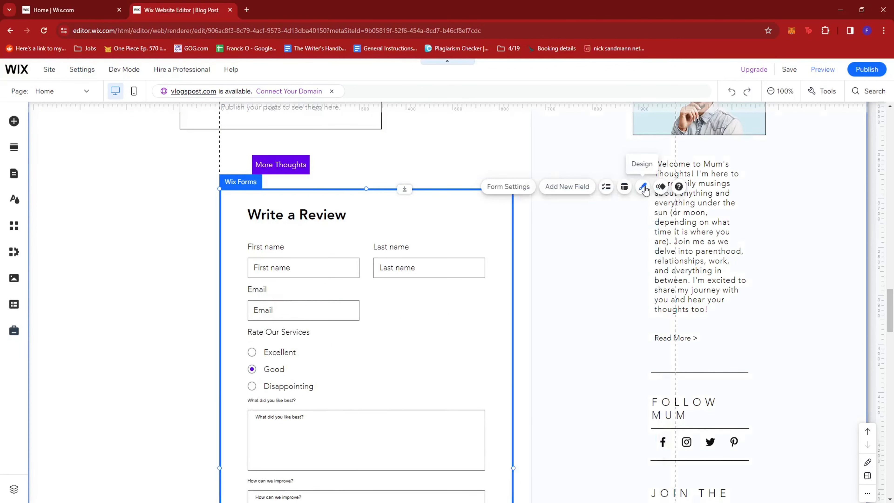
Try several preset designs on the Write a Review form and keep the one with blue text and blue outlined fields
{"action": "left_click", "coordinate": [642, 187]}
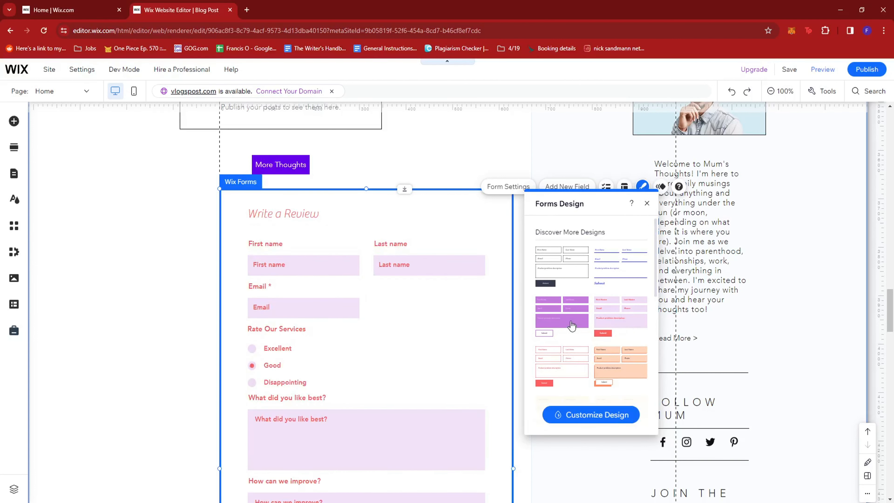
{"action": "scroll", "coordinate": [614, 359], "scroll_direction": "down", "scroll_amount": 2}
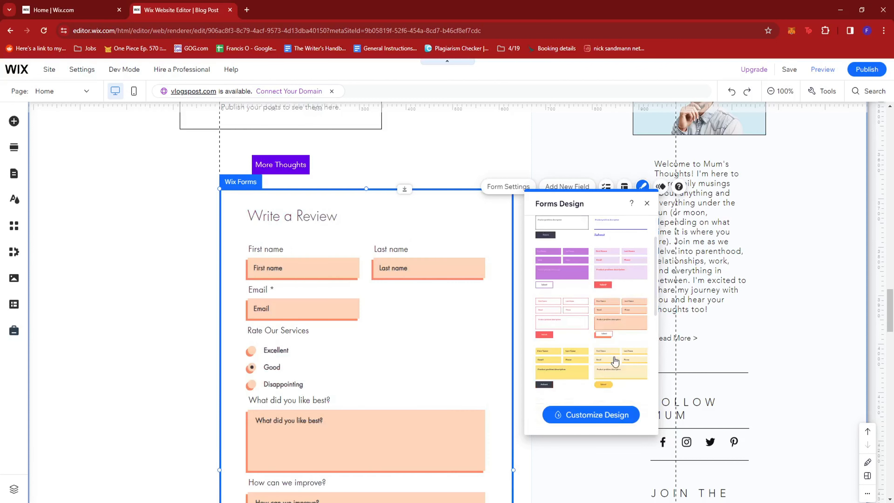
{"action": "scroll", "coordinate": [616, 316], "scroll_direction": "down", "scroll_amount": 3}
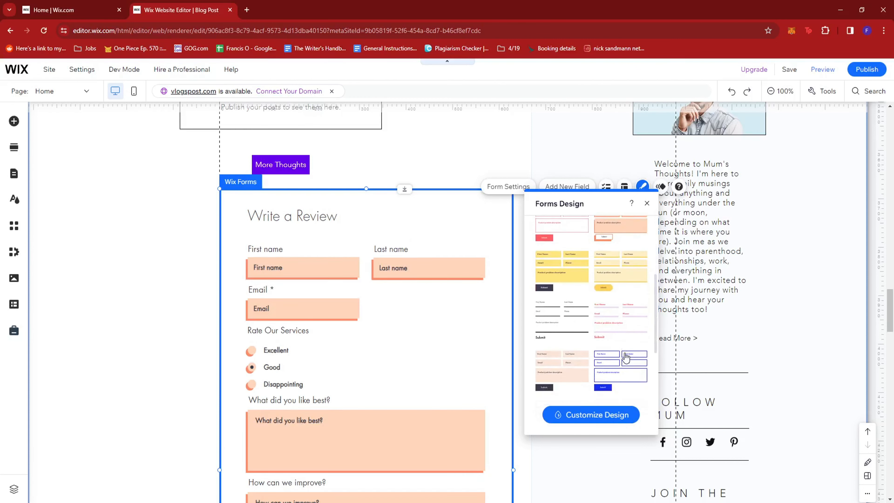
{"action": "scroll", "coordinate": [463, 329], "scroll_direction": "down", "scroll_amount": 2}
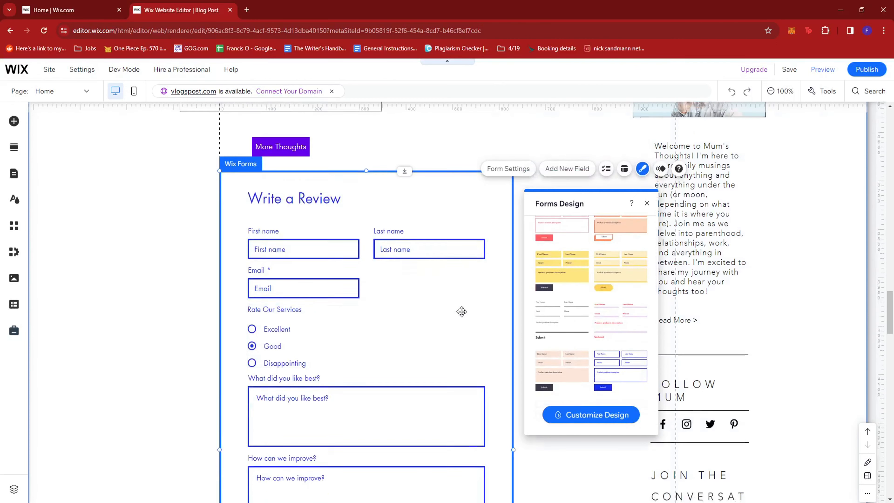
{"action": "scroll", "coordinate": [622, 300], "scroll_direction": "down", "scroll_amount": 3}
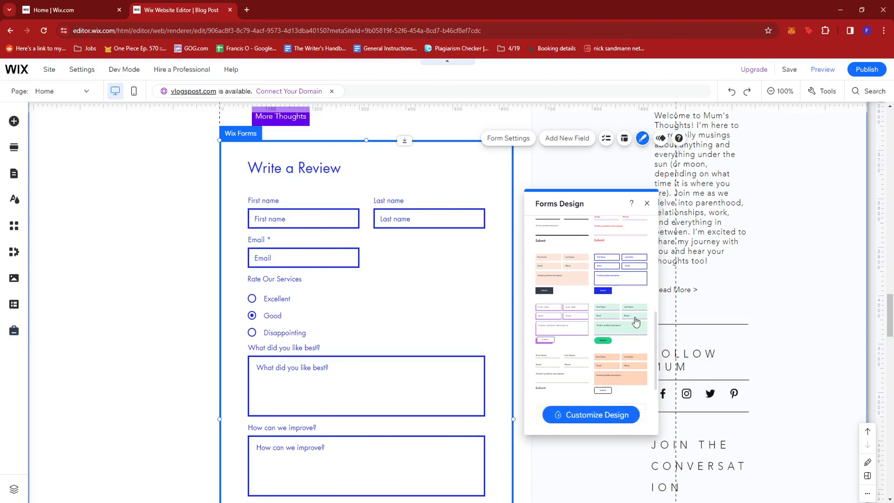
{"action": "left_click", "coordinate": [646, 203]}
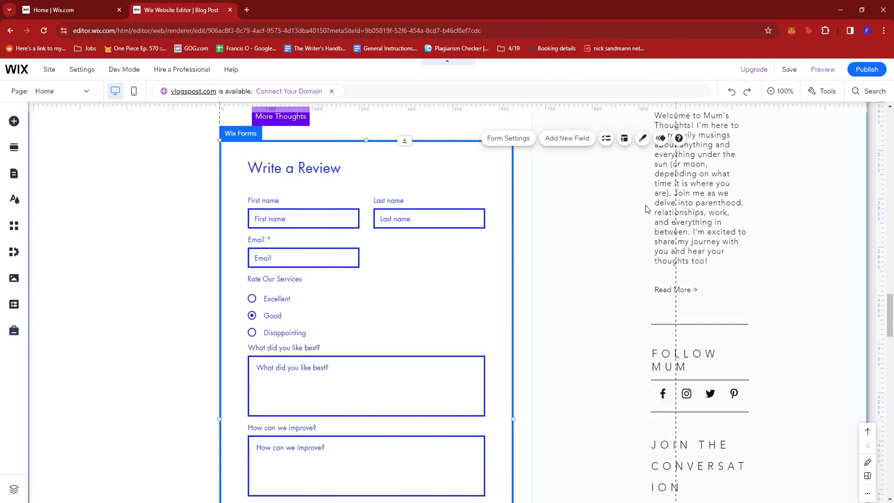
Examine the animation effects available for the review form, close them without applying any and deselect the form
{"action": "left_click", "coordinate": [661, 138]}
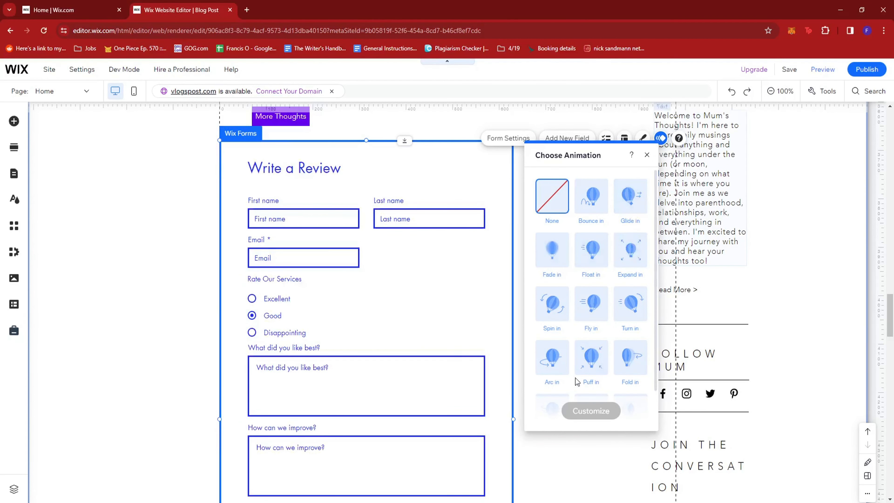
{"action": "scroll", "coordinate": [605, 317], "scroll_direction": "down", "scroll_amount": 1}
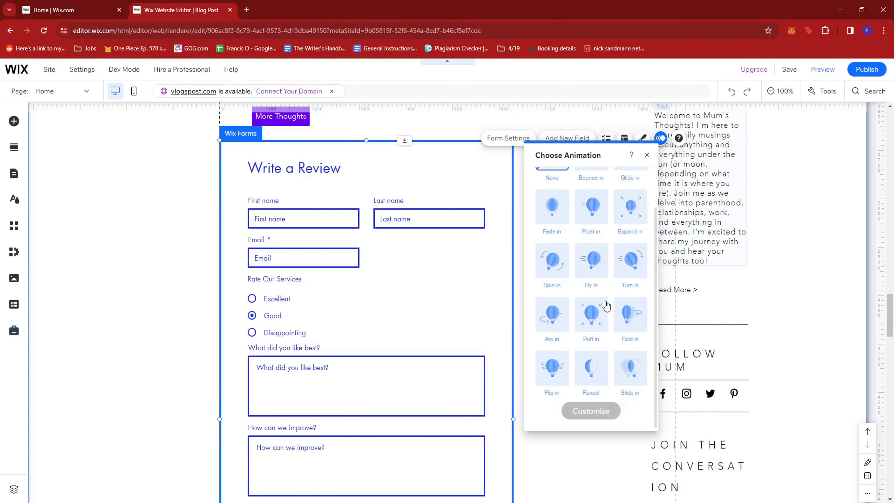
{"action": "left_click", "coordinate": [647, 155]}
{"action": "scroll", "coordinate": [531, 239], "scroll_direction": "up", "scroll_amount": 1}
{"action": "left_click", "coordinate": [568, 261]}
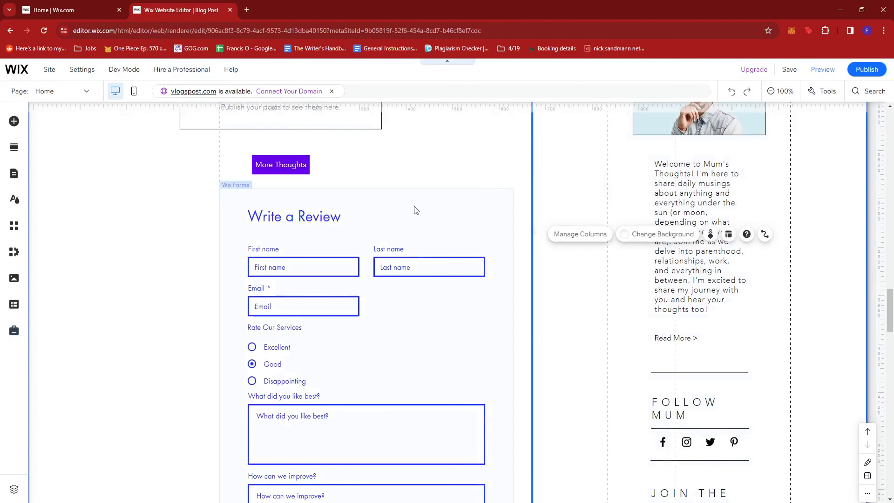
Save the site changes, publish the site and dismiss the publishing confirmation
{"action": "scroll", "coordinate": [427, 272], "scroll_direction": "up", "scroll_amount": 1}
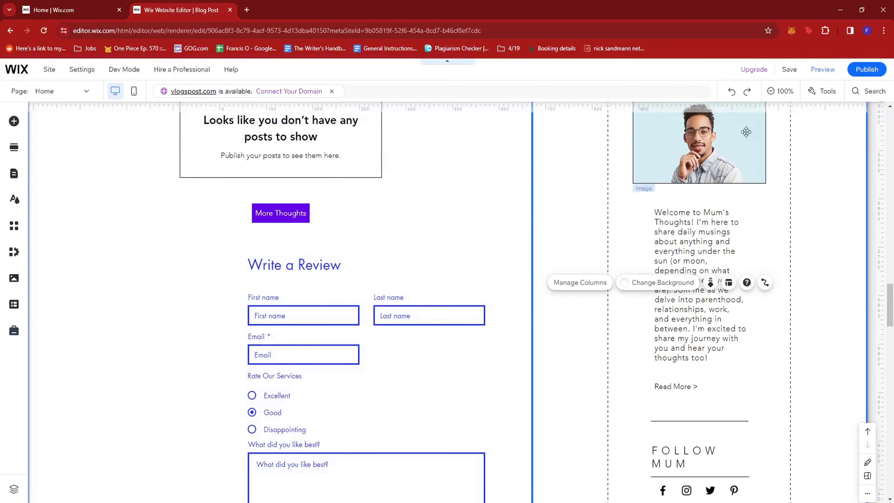
{"action": "left_click", "coordinate": [796, 71]}
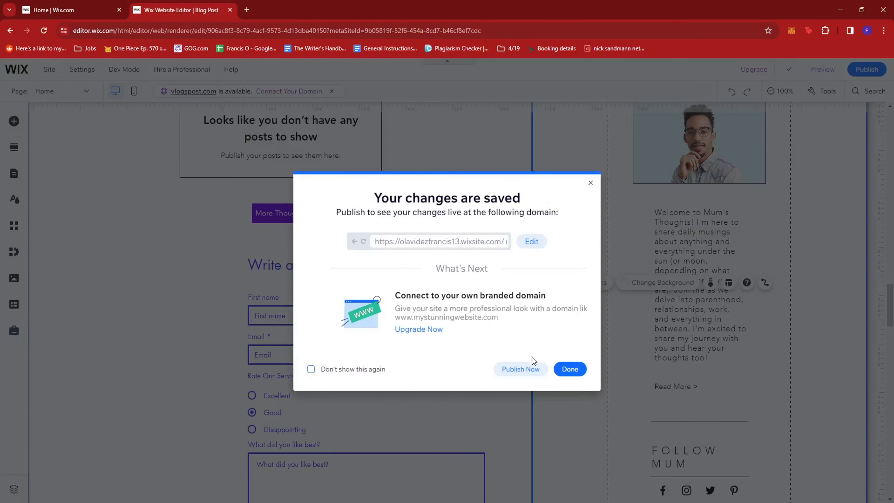
{"action": "left_click", "coordinate": [528, 371]}
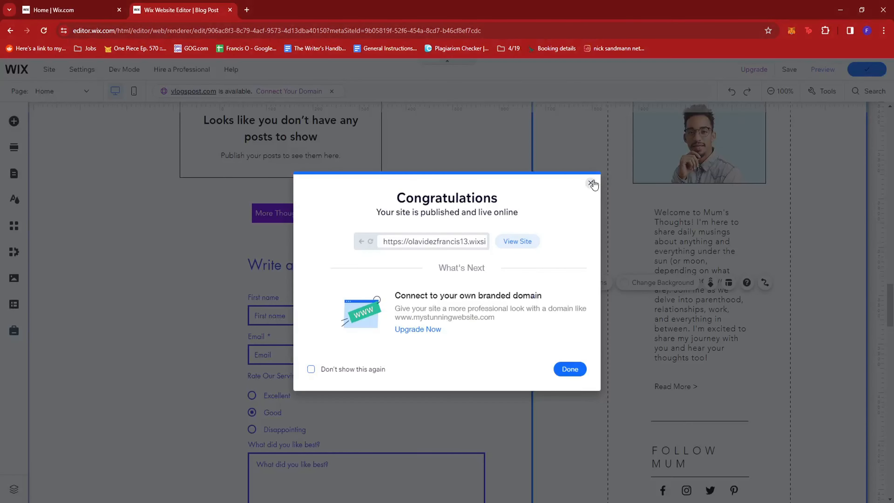
{"action": "left_click", "coordinate": [592, 183]}
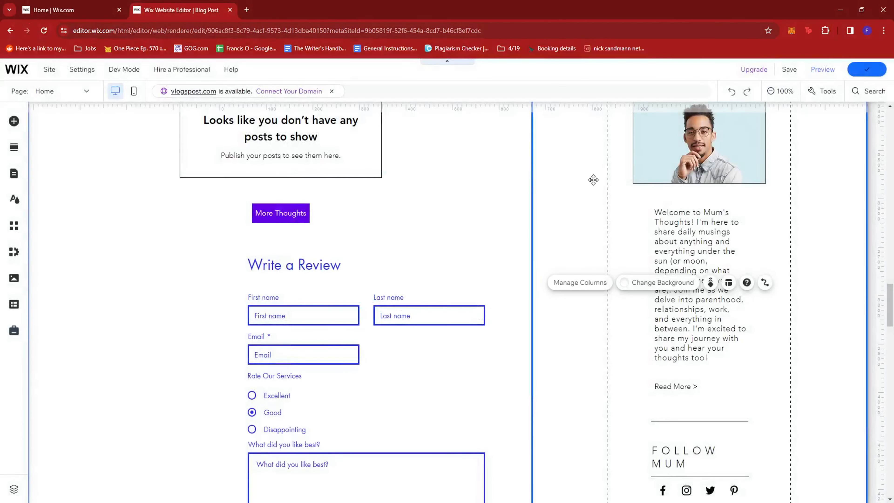
Look over the restyled Write a Review form and its fields in the editor
{"action": "scroll", "coordinate": [405, 292], "scroll_direction": "down", "scroll_amount": 4}
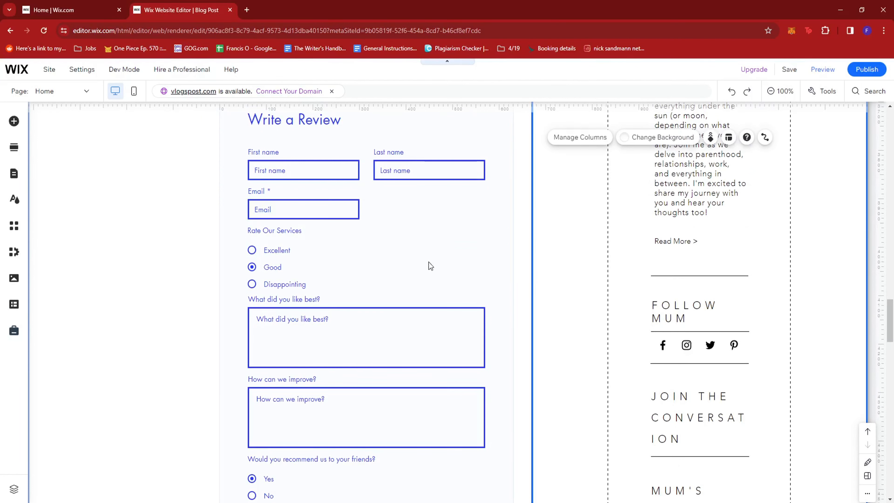
{"action": "left_click", "coordinate": [424, 258]}
{"action": "scroll", "coordinate": [449, 214], "scroll_direction": "up", "scroll_amount": 1}
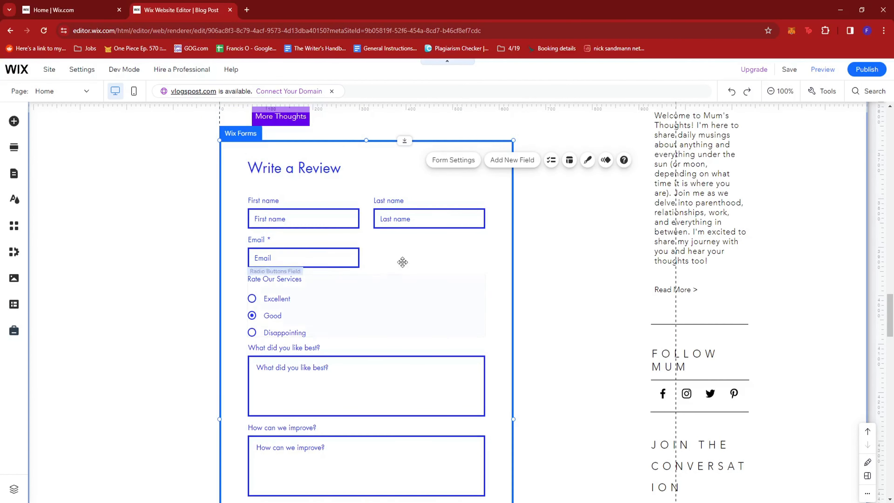
{"action": "scroll", "coordinate": [404, 257], "scroll_direction": "down", "scroll_amount": 1}
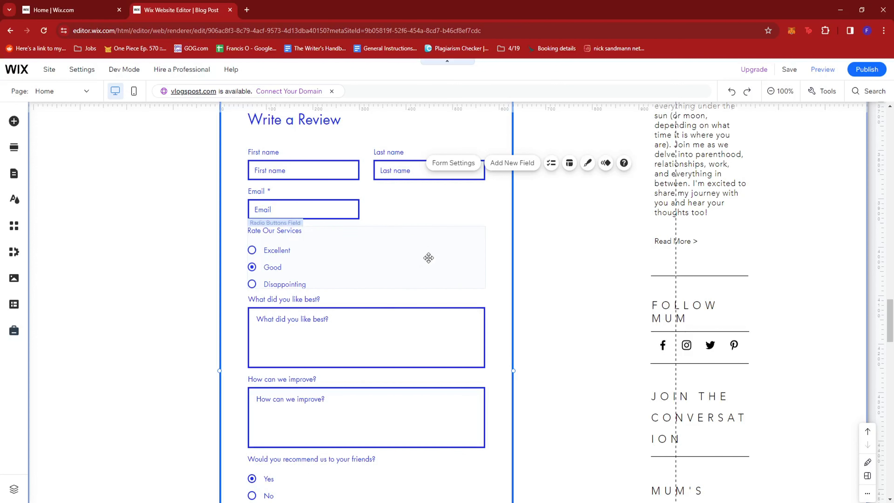
{"action": "scroll", "coordinate": [489, 228], "scroll_direction": "up", "scroll_amount": 2}
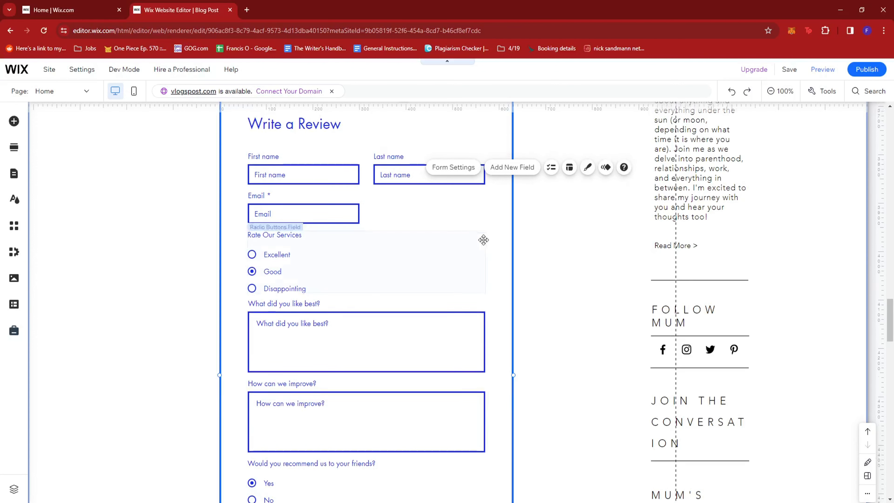
{"action": "left_click", "coordinate": [576, 315]}
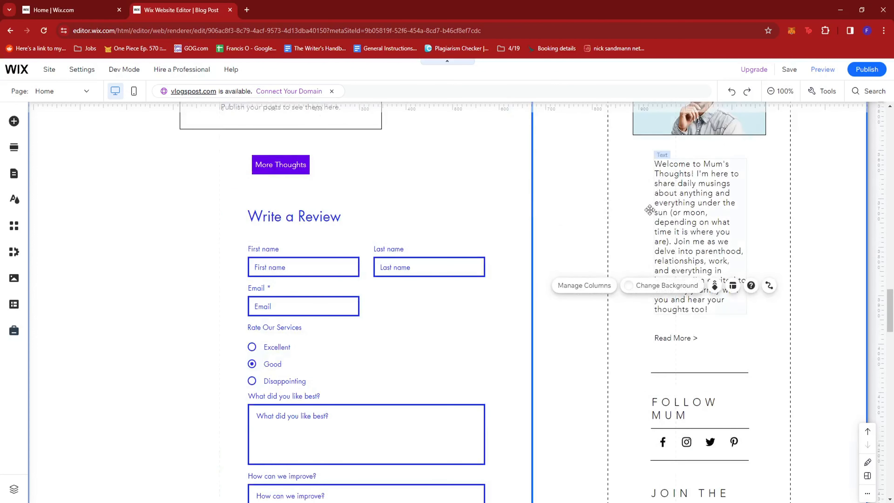
{"action": "left_click", "coordinate": [410, 180]}
{"action": "left_click", "coordinate": [463, 237]}
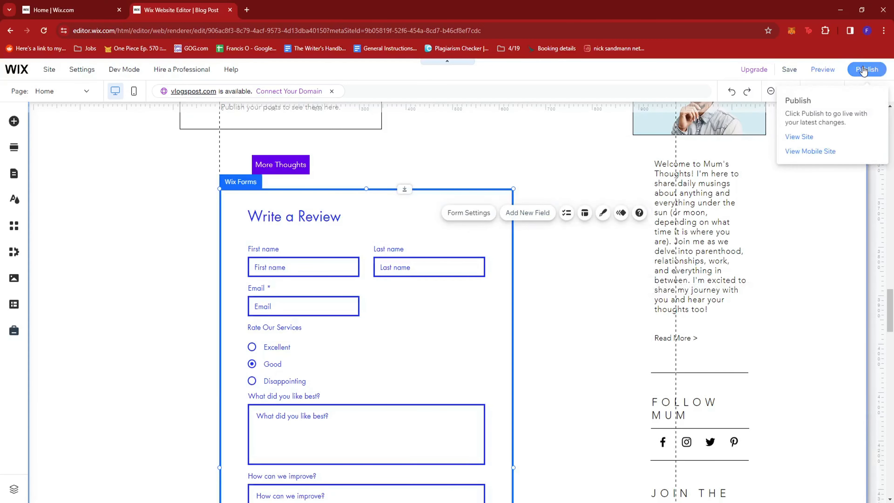
Open the live published site and go to the Write a Review form on the home page
{"action": "left_click", "coordinate": [798, 136]}
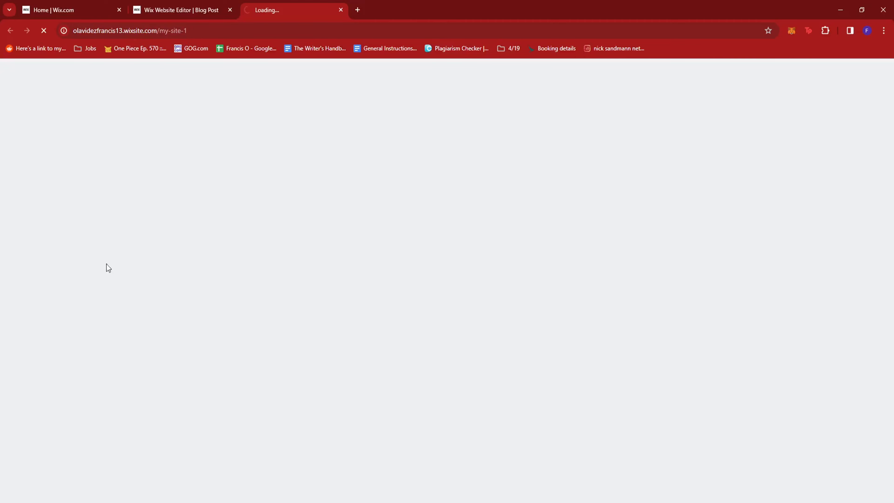
{"action": "scroll", "coordinate": [442, 289], "scroll_direction": "down", "scroll_amount": 1}
{"action": "scroll", "coordinate": [450, 281], "scroll_direction": "down", "scroll_amount": 10}
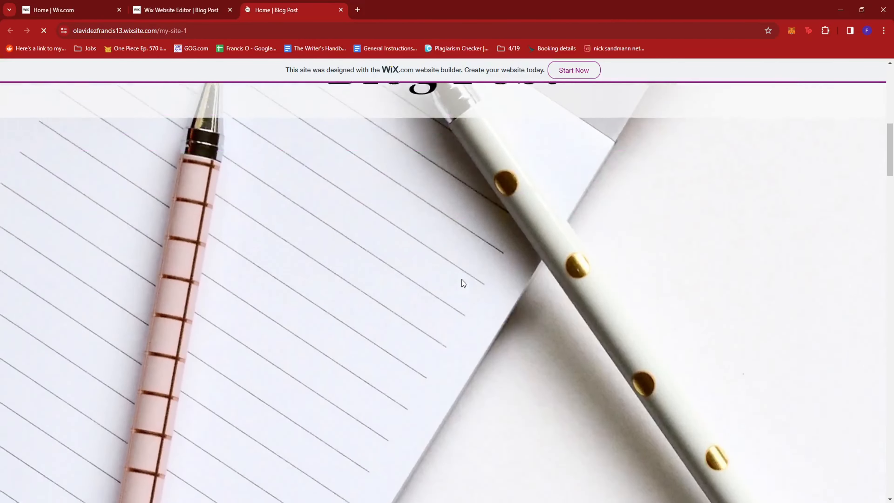
{"action": "scroll", "coordinate": [462, 279], "scroll_direction": "down", "scroll_amount": 10}
{"action": "scroll", "coordinate": [461, 279], "scroll_direction": "down", "scroll_amount": 6}
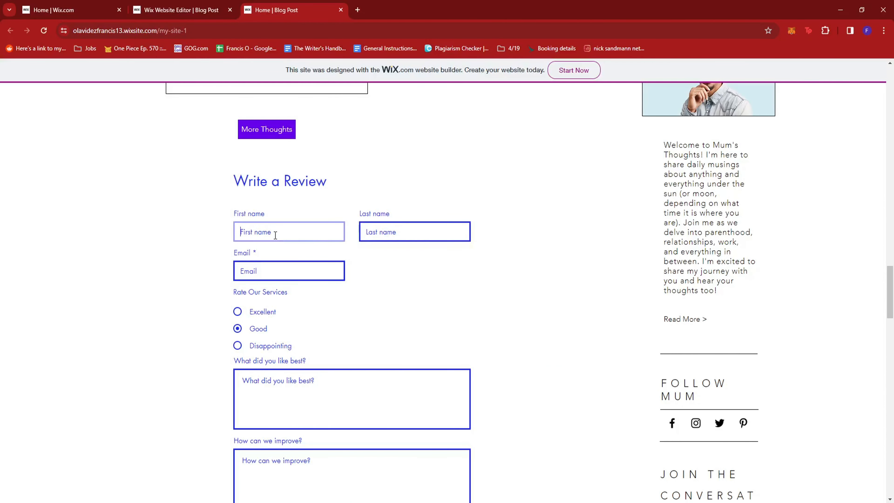
Try the live form's email, rating and comment fields, leaving the text empty and setting Rate Our Services to Disappointing
{"action": "scroll", "coordinate": [298, 210], "scroll_direction": "down", "scroll_amount": 2}
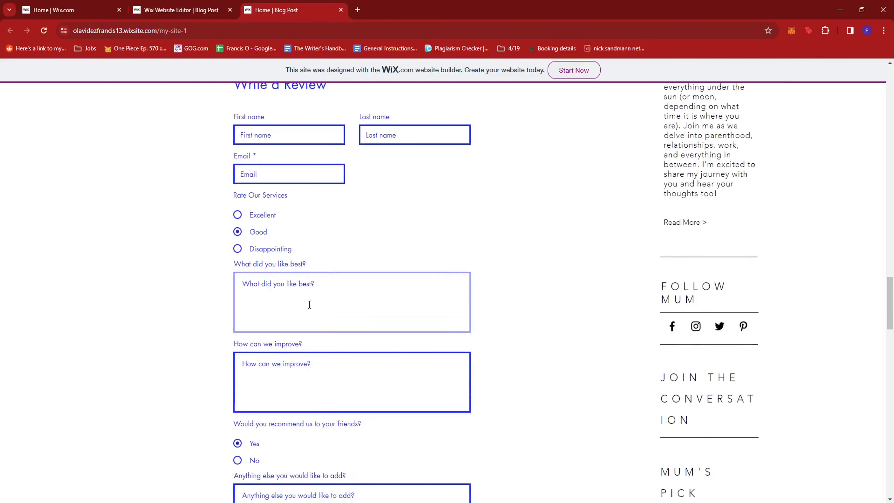
{"action": "left_click", "coordinate": [287, 173]}
{"action": "left_click", "coordinate": [339, 318]}
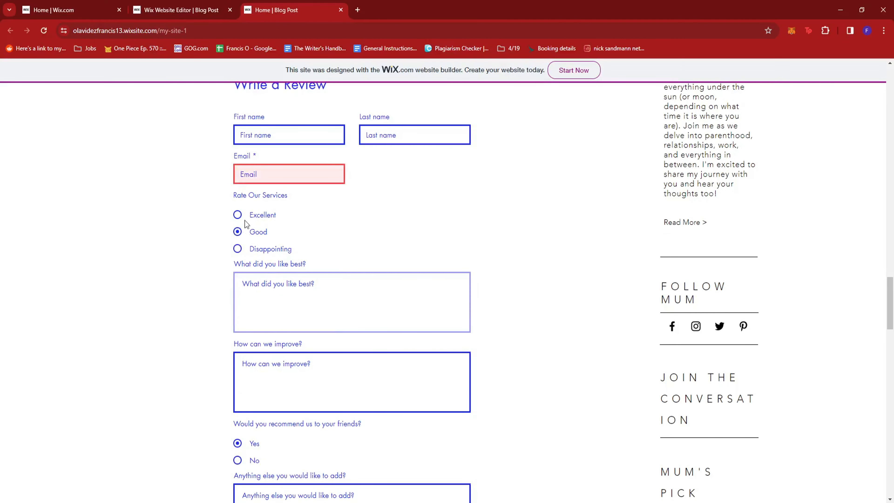
{"action": "left_click", "coordinate": [237, 215]}
{"action": "left_click", "coordinate": [238, 249]}
{"action": "left_click", "coordinate": [237, 232]}
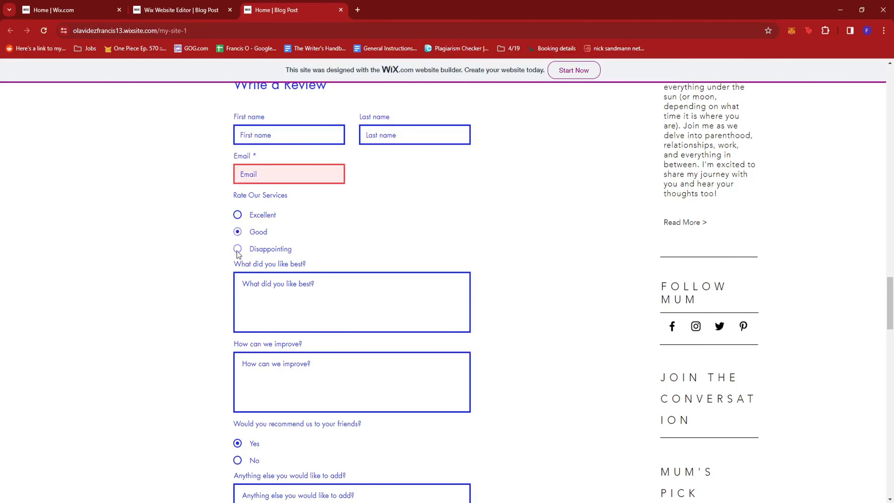
{"action": "left_click", "coordinate": [238, 249]}
{"action": "scroll", "coordinate": [319, 289], "scroll_direction": "down", "scroll_amount": 3}
{"action": "left_click", "coordinate": [302, 380]}
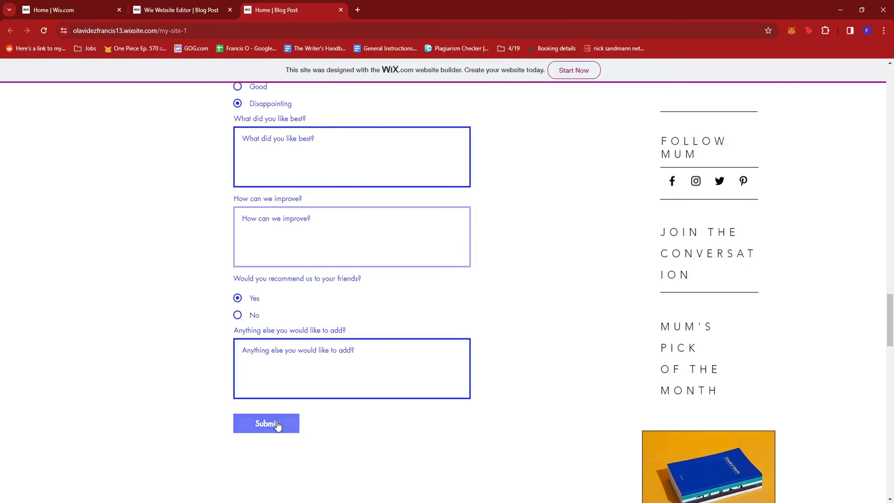
{"action": "left_click", "coordinate": [305, 370]}
Review the whole live form from the name fields down to the submit option
{"action": "scroll", "coordinate": [465, 344], "scroll_direction": "up", "scroll_amount": 8}
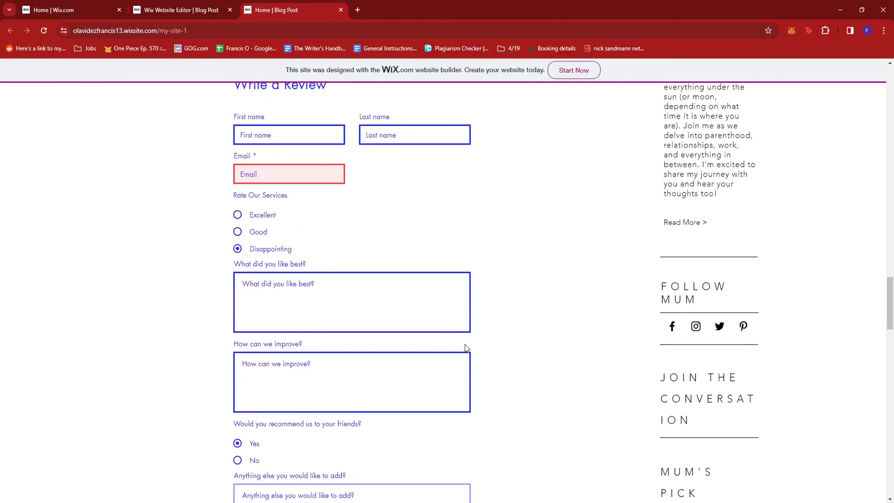
{"action": "scroll", "coordinate": [316, 179], "scroll_direction": "down", "scroll_amount": 3}
{"action": "left_click", "coordinate": [315, 179]}
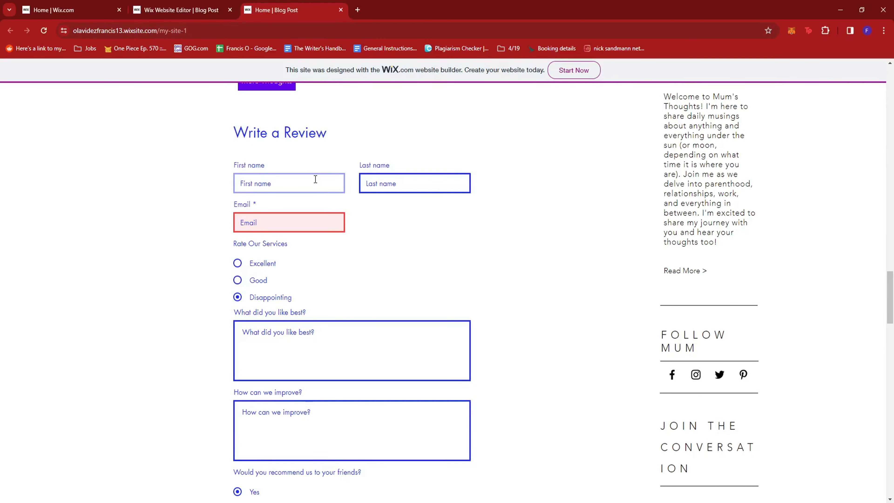
{"action": "scroll", "coordinate": [439, 299], "scroll_direction": "down", "scroll_amount": 4}
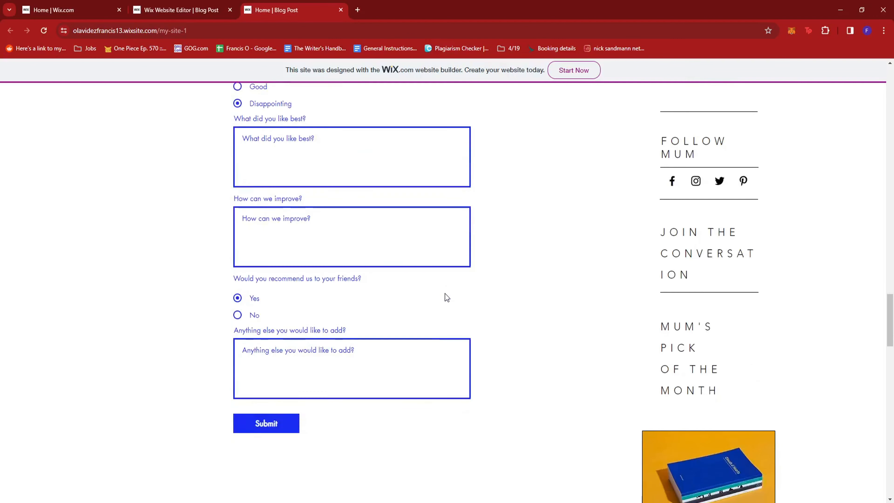
{"action": "scroll", "coordinate": [445, 293], "scroll_direction": "up", "scroll_amount": 5}
{"action": "scroll", "coordinate": [453, 265], "scroll_direction": "up", "scroll_amount": 1}
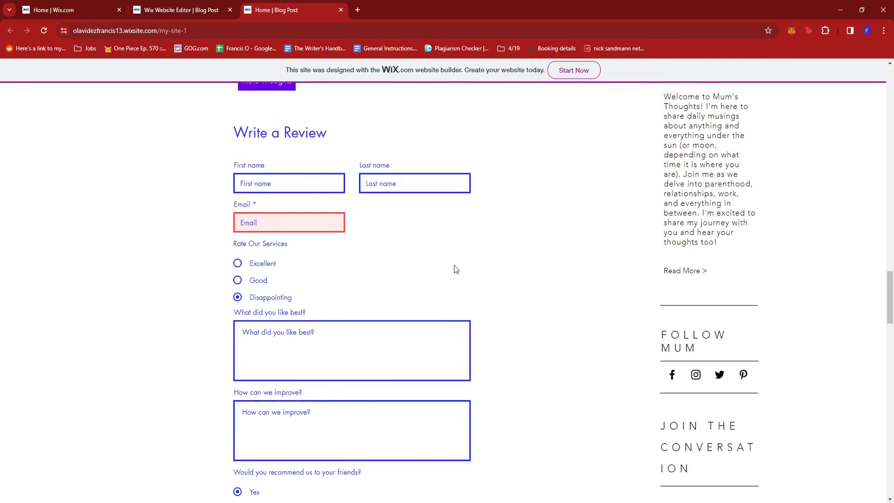